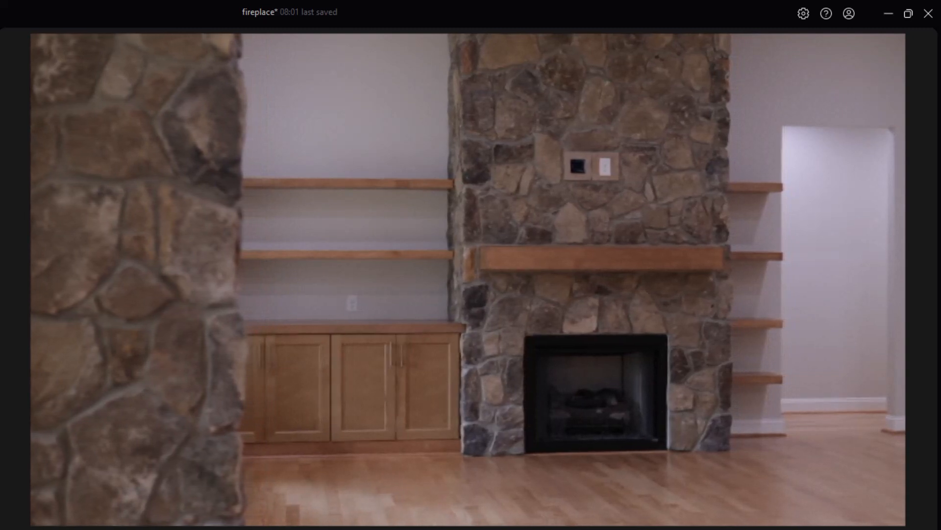
Step: Place the Precut 0001 segment of fire.mp4 on the second video track, aligned with the start of the fireplace clip
{"action": "key", "text": "Escape"}
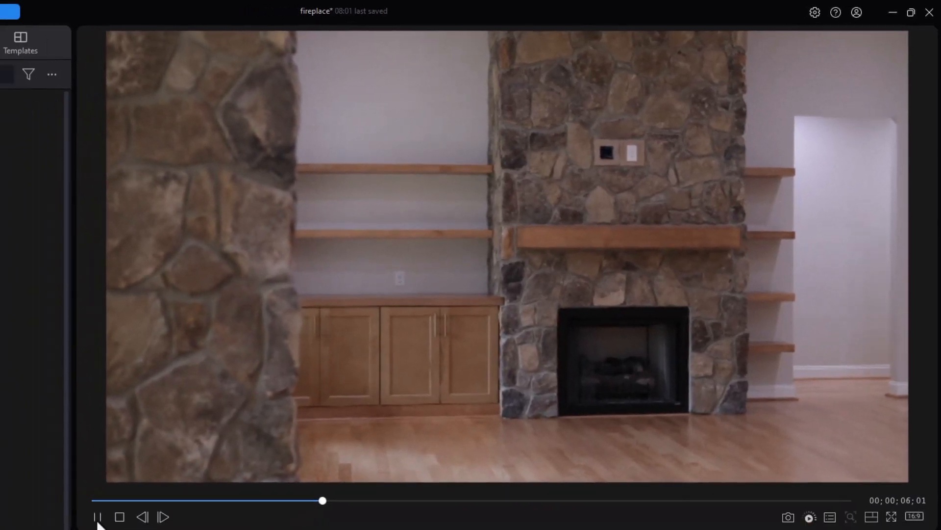
{"action": "left_click", "coordinate": [322, 389]}
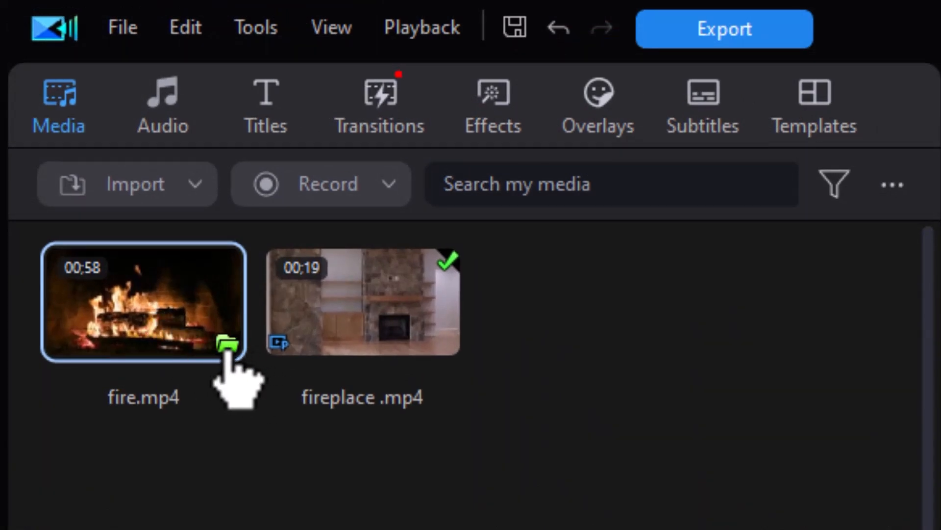
{"action": "left_click", "coordinate": [227, 344]}
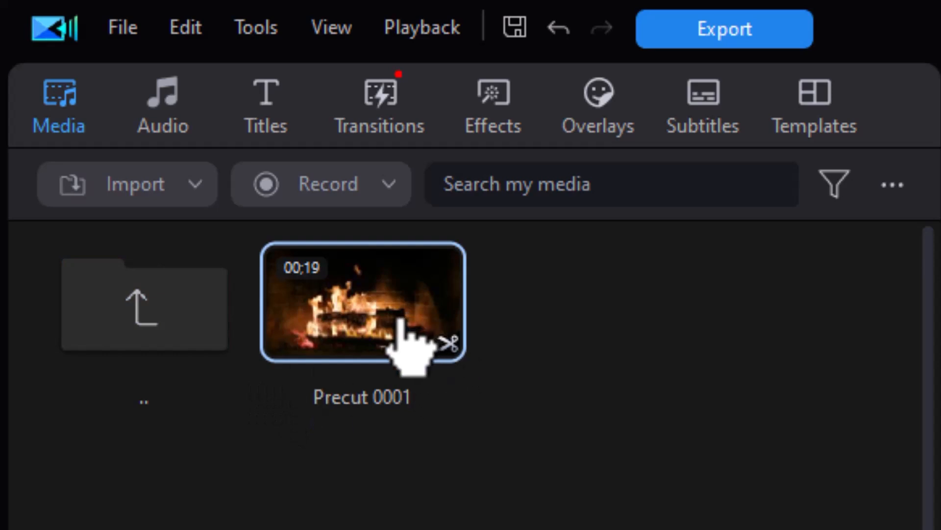
{"action": "left_click_drag", "start_coordinate": [403, 343], "coordinate": [208, 427]}
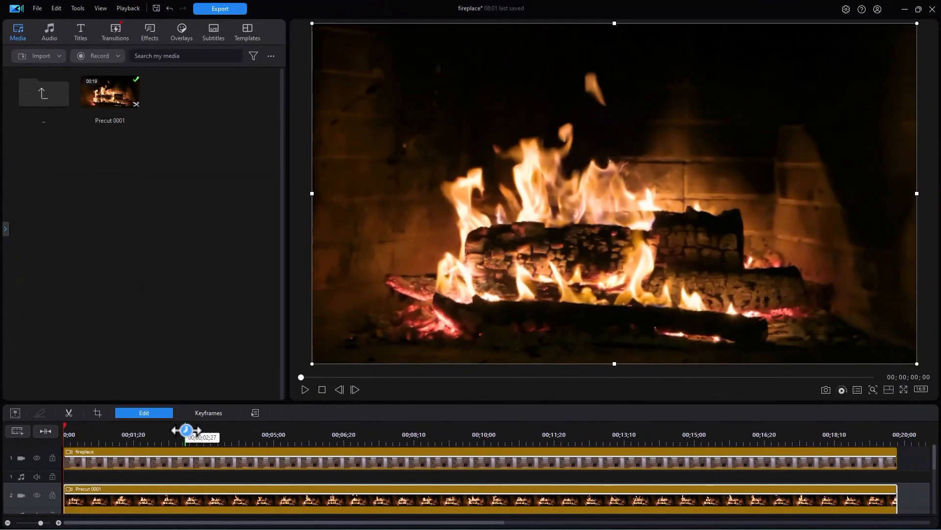
Step: Shrink the fire clip to a scale of about 0.201 and position it over the fireplace opening at X 0.662, Y 0.741
{"action": "left_click", "coordinate": [157, 410]}
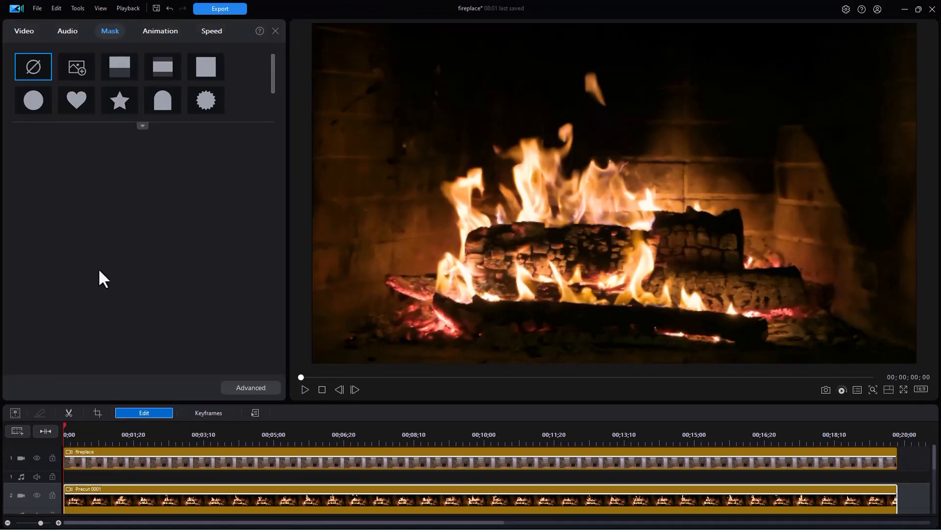
{"action": "left_click", "coordinate": [16, 28]}
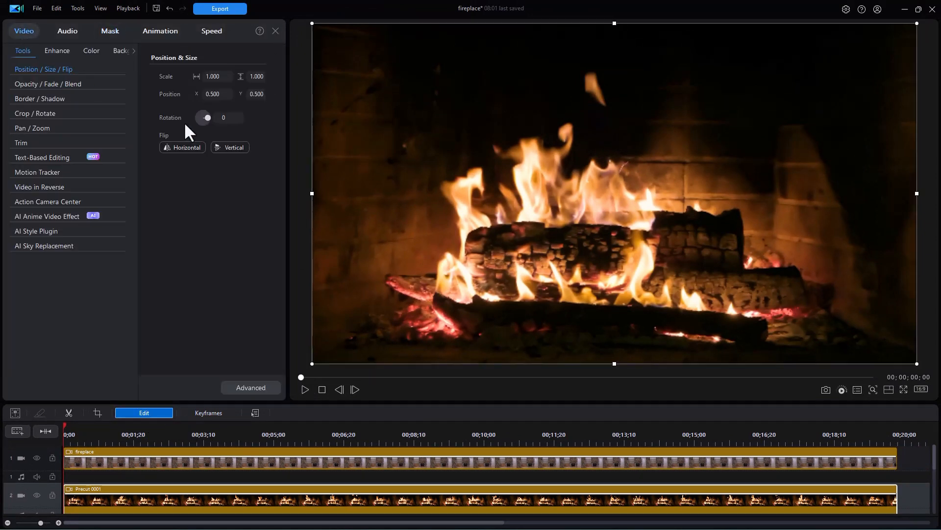
{"action": "left_click_drag", "start_coordinate": [312, 24], "coordinate": [748, 334]}
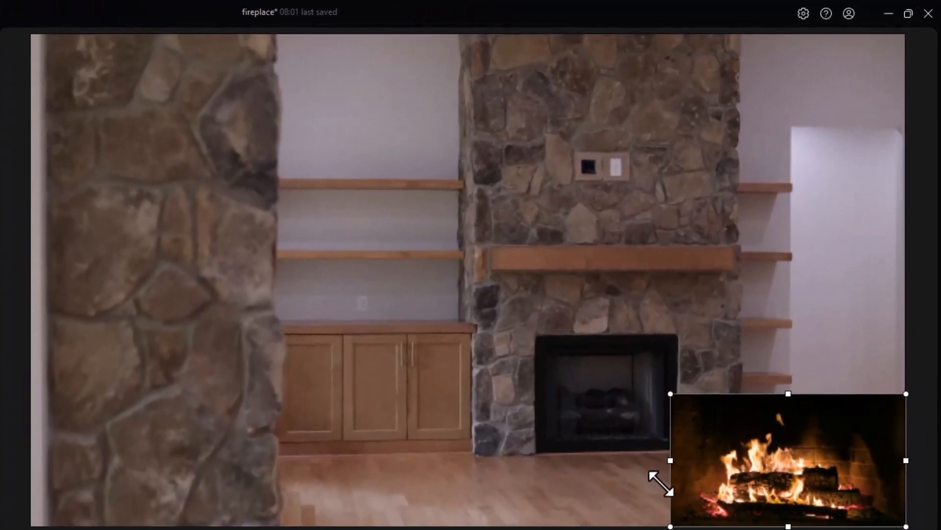
{"action": "left_click_drag", "start_coordinate": [784, 431], "coordinate": [394, 350]}
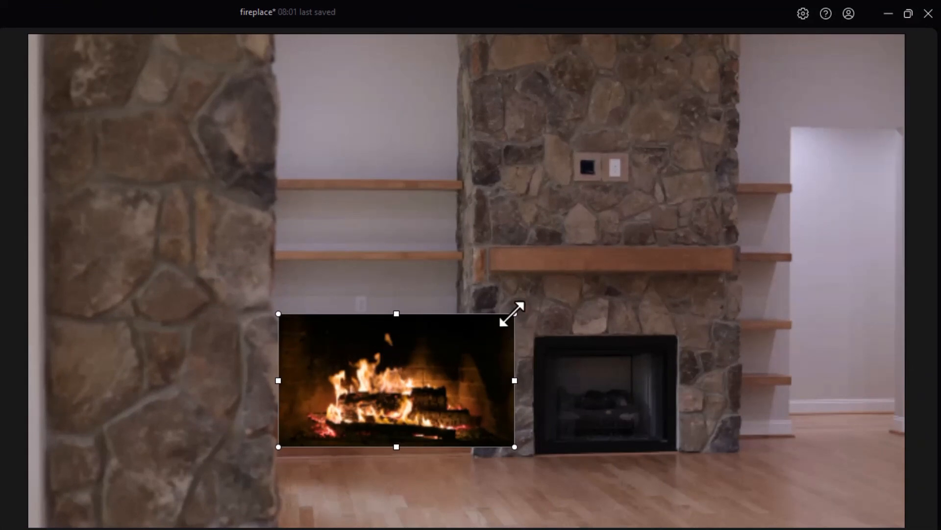
{"action": "left_click_drag", "start_coordinate": [511, 314], "coordinate": [483, 336]}
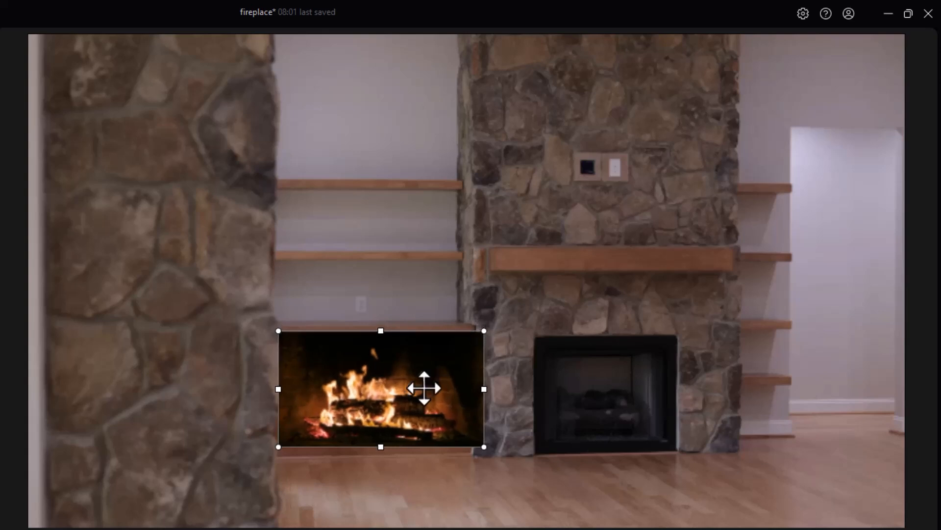
{"action": "left_click_drag", "start_coordinate": [377, 386], "coordinate": [360, 367]}
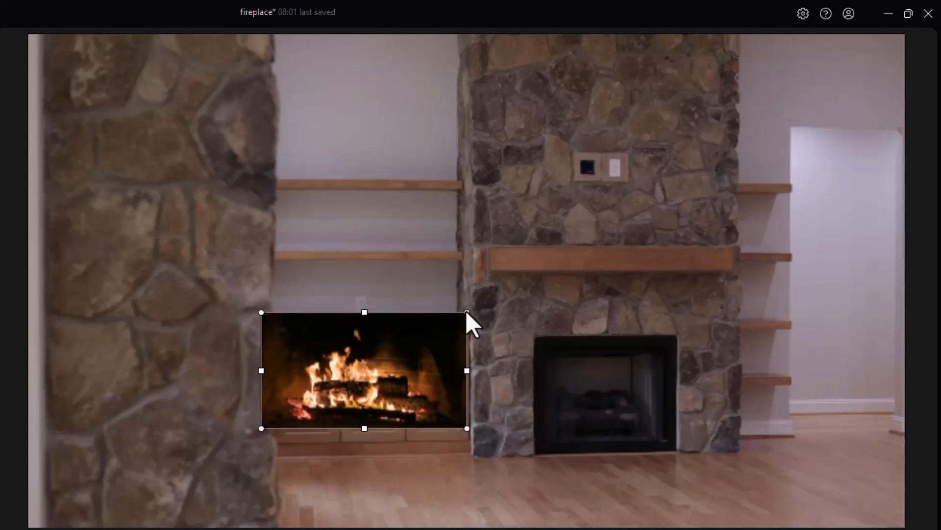
{"action": "left_click_drag", "start_coordinate": [466, 312], "coordinate": [458, 321]}
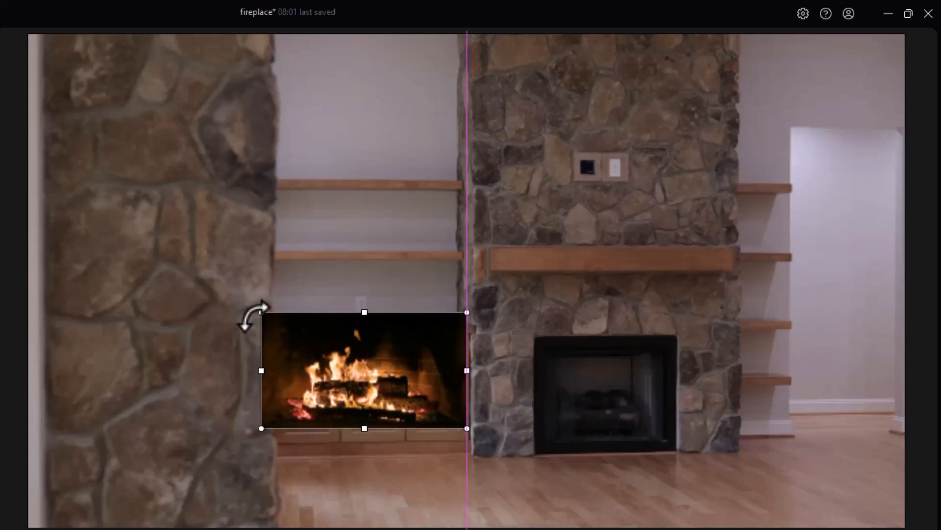
{"action": "left_click_drag", "start_coordinate": [262, 313], "coordinate": [294, 331]}
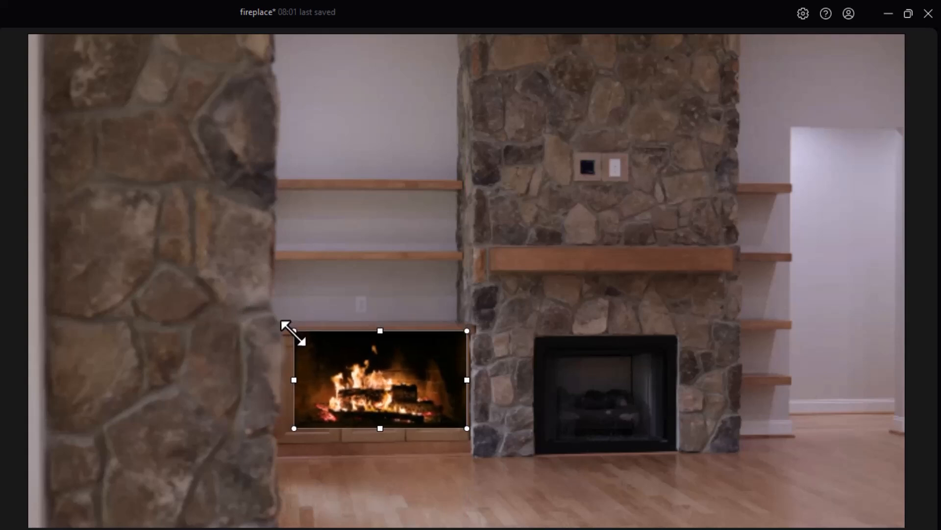
{"action": "left_click_drag", "start_coordinate": [390, 360], "coordinate": [618, 382]}
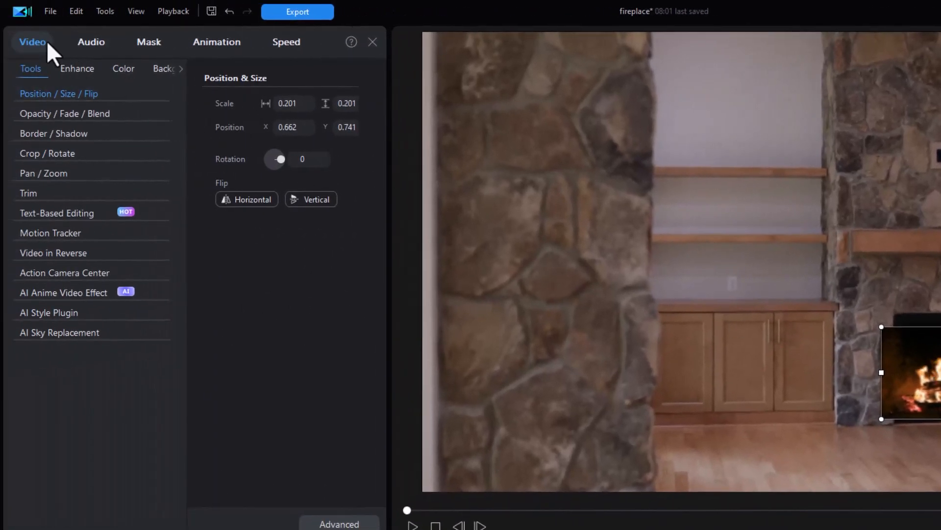
Step: Apply a rectangle mask to the fire clip and resize it to about 0.781 by 0.873 to fit the fireplace opening
{"action": "left_click", "coordinate": [148, 40]}
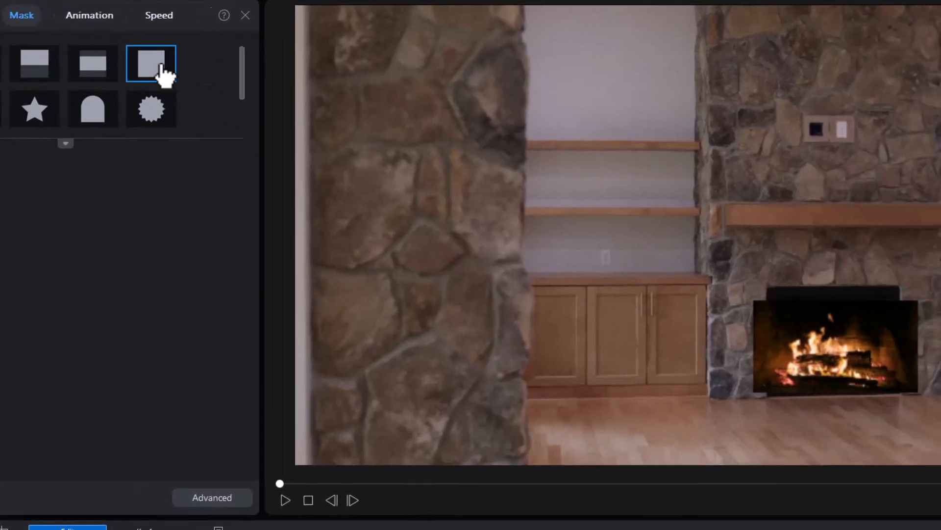
{"action": "left_click", "coordinate": [278, 96]}
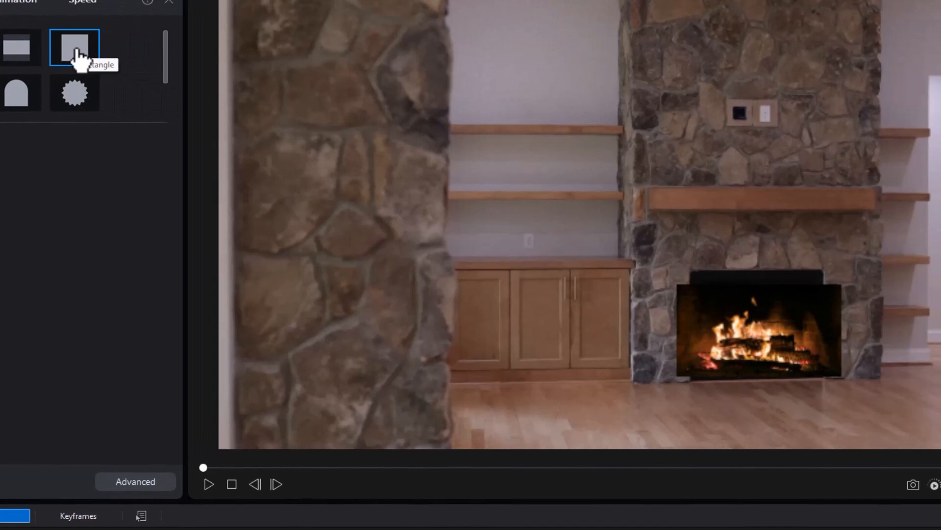
{"action": "left_click", "coordinate": [76, 55]}
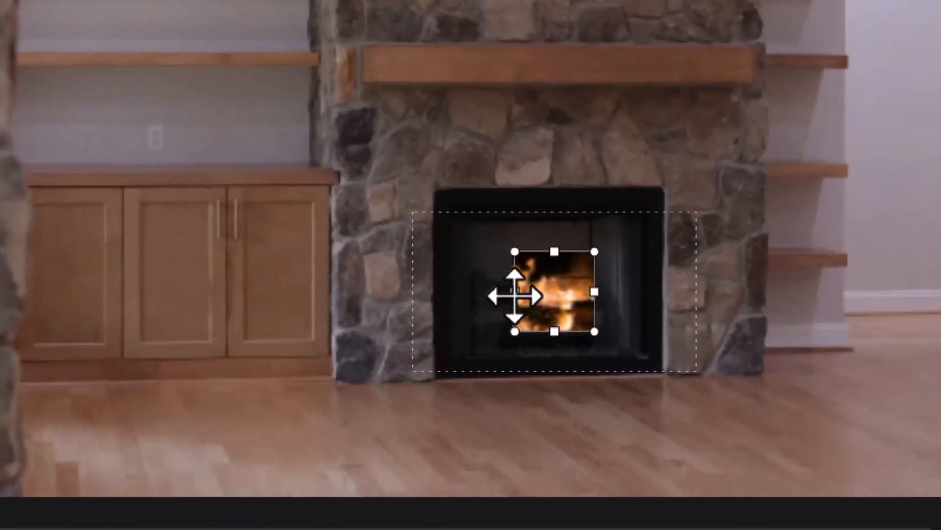
{"action": "left_click_drag", "start_coordinate": [512, 292], "coordinate": [439, 300]}
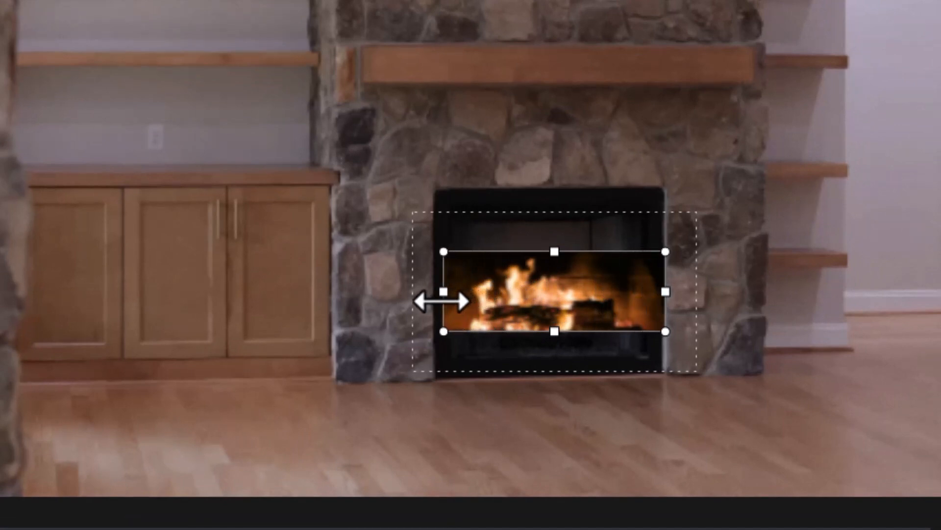
{"action": "left_click_drag", "start_coordinate": [555, 250], "coordinate": [537, 225]}
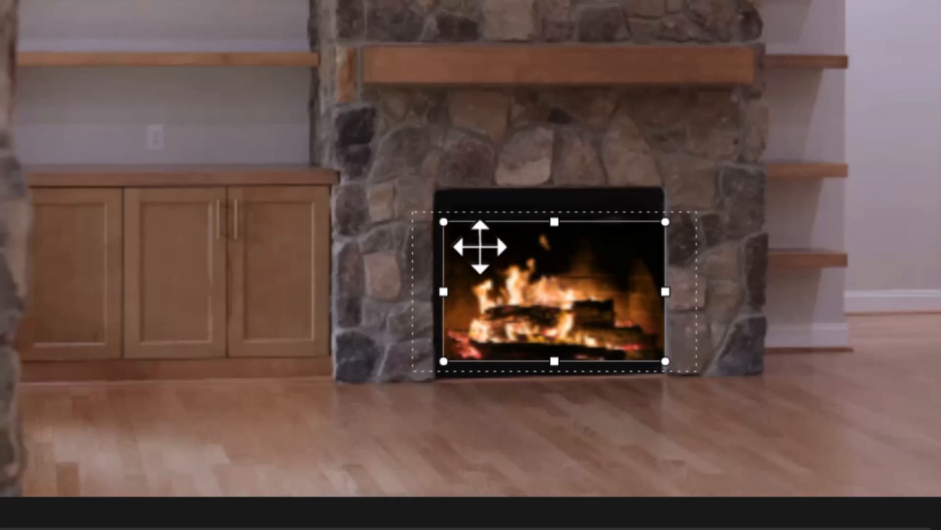
Step: Nudge the rectangle mask left to X position 0.480 so it lines up with the fireplace opening
{"action": "key", "text": "Left"}
{"action": "key", "text": "Left"}
{"action": "key", "text": "Left"}
{"action": "key", "text": "Left"}
{"action": "key", "text": "Left"}
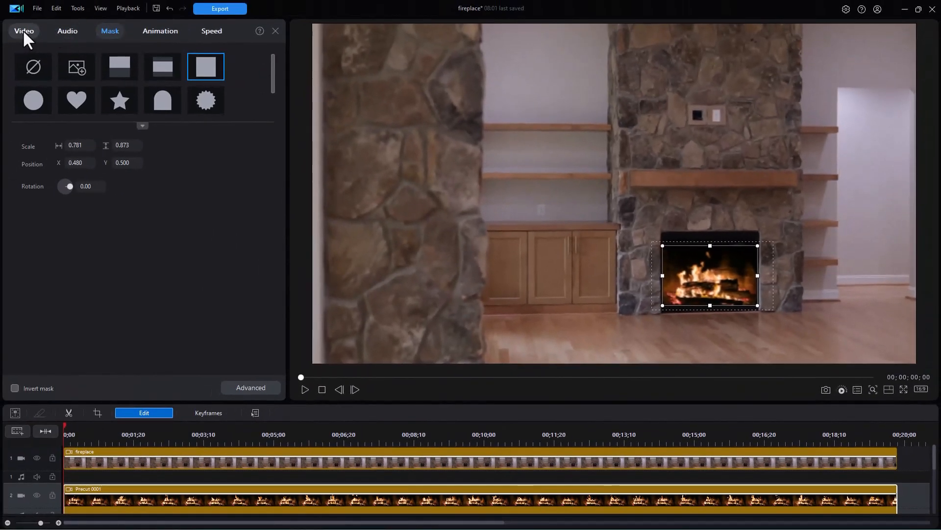
Step: Play back the project to check how the masked fire follows the fireplace during the camera movement
{"action": "left_click", "coordinate": [23, 31]}
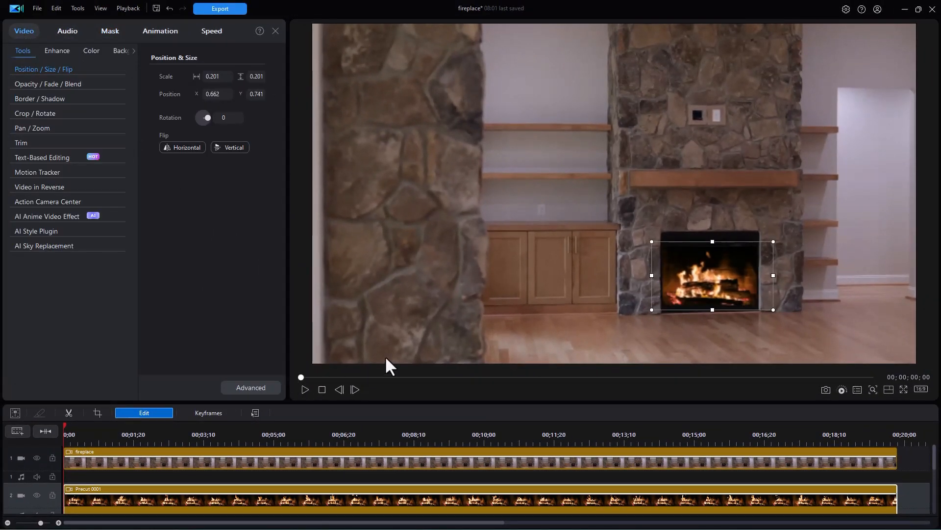
{"action": "left_click", "coordinate": [303, 389]}
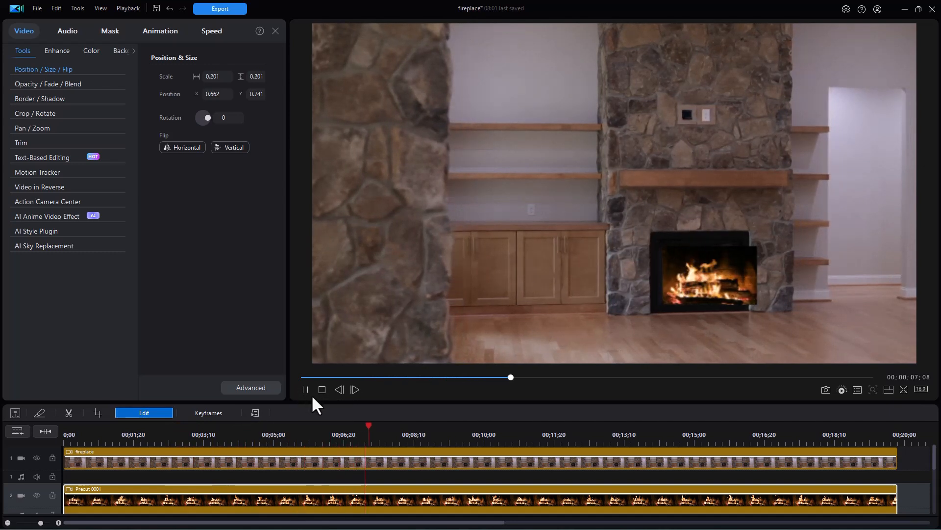
{"action": "left_click", "coordinate": [321, 389]}
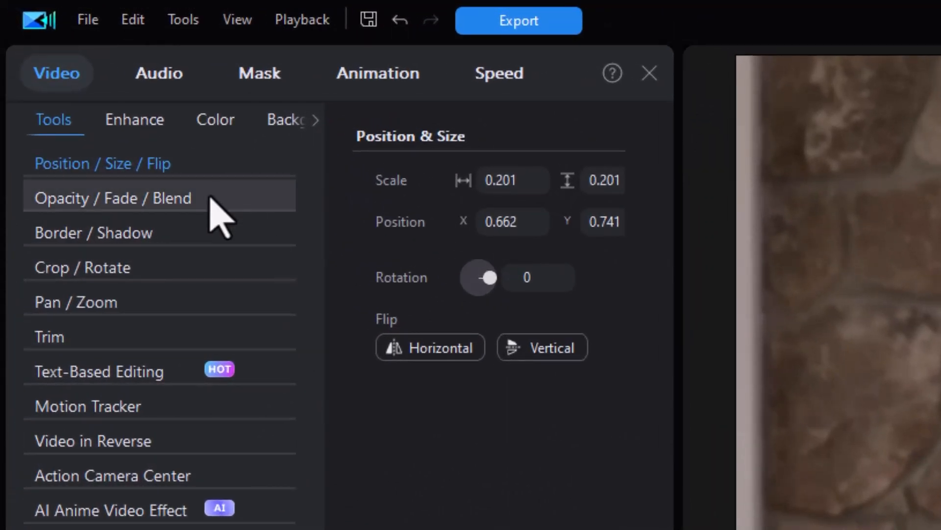
Step: Lower the fire clip's opacity slightly in its blend settings
{"action": "left_click", "coordinate": [211, 199]}
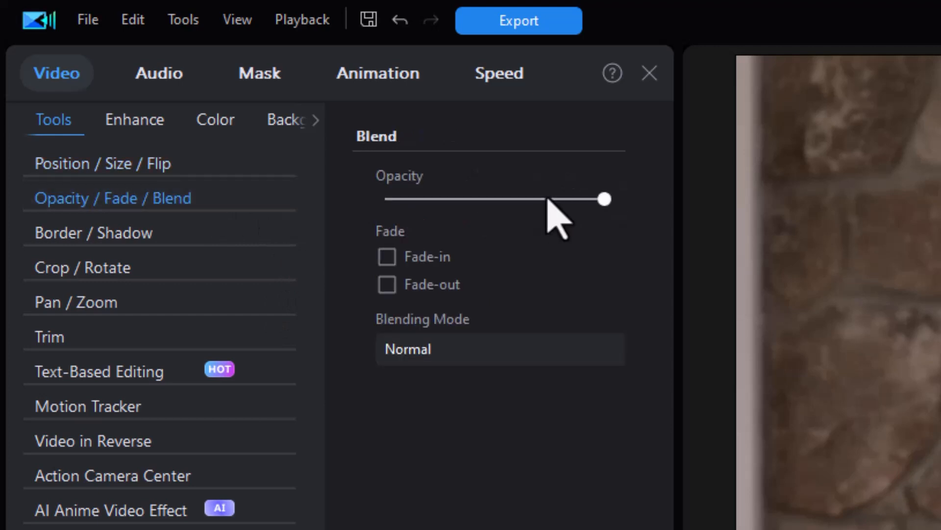
{"action": "left_click_drag", "start_coordinate": [601, 196], "coordinate": [572, 204]}
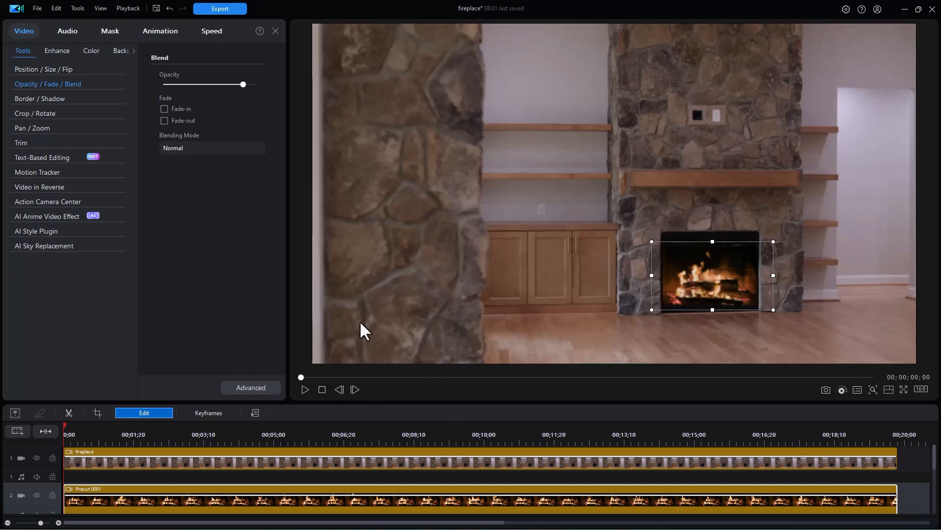
Step: Add a Position keyframe to the fire clip at 00;00;00;00 in the advanced editor
{"action": "left_click", "coordinate": [254, 385]}
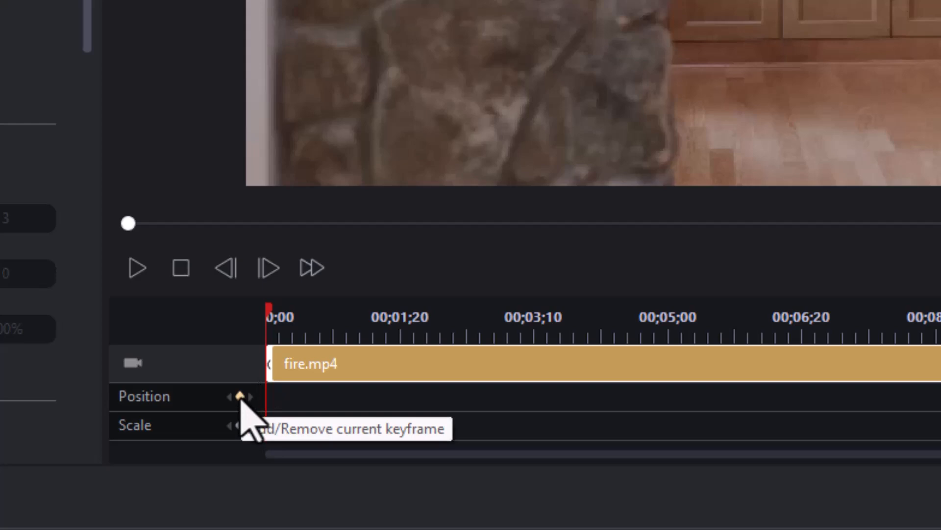
{"action": "left_click", "coordinate": [240, 396]}
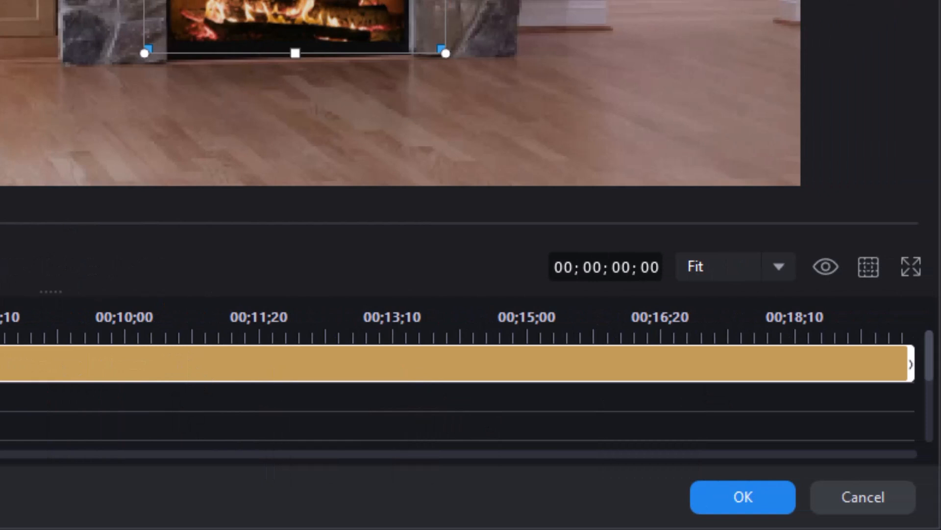
Step: At the end of the clip, reposition the fire over the fireplace opening to keyframe its final position, and apply the changes
{"action": "left_click_drag", "start_coordinate": [0, 353], "coordinate": [915, 362]}
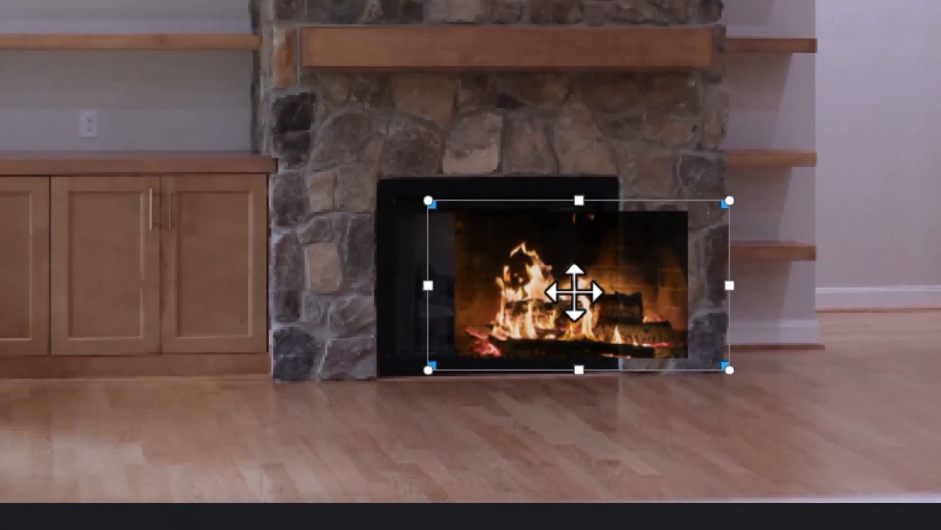
{"action": "left_click_drag", "start_coordinate": [590, 310], "coordinate": [522, 324]}
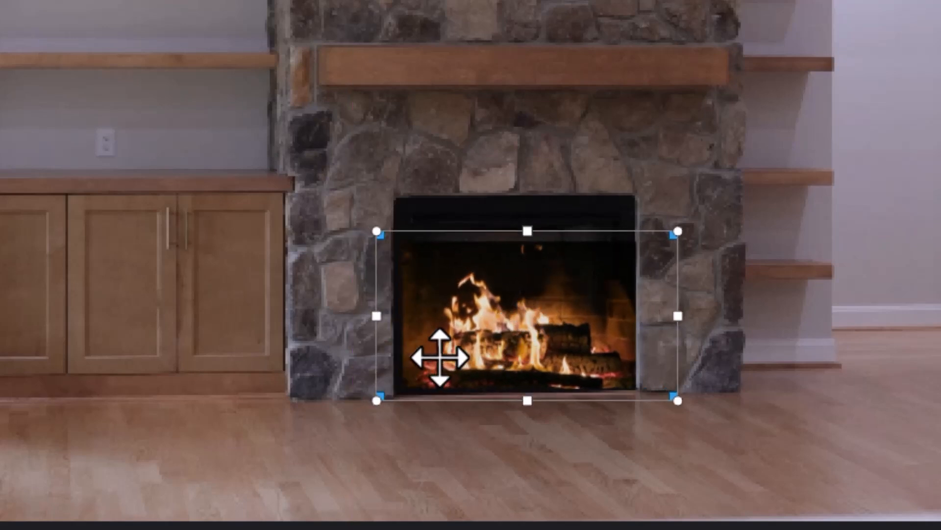
{"action": "key", "text": "Left"}
{"action": "key", "text": "Left"}
{"action": "key", "text": "Left"}
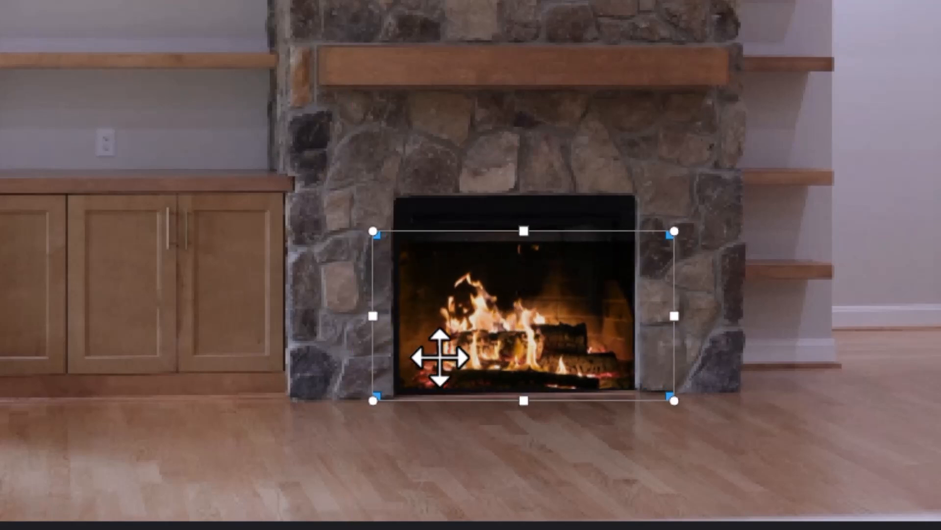
{"action": "key", "text": "Up"}
{"action": "key", "text": "Up"}
{"action": "key", "text": "Up"}
{"action": "key", "text": "Up"}
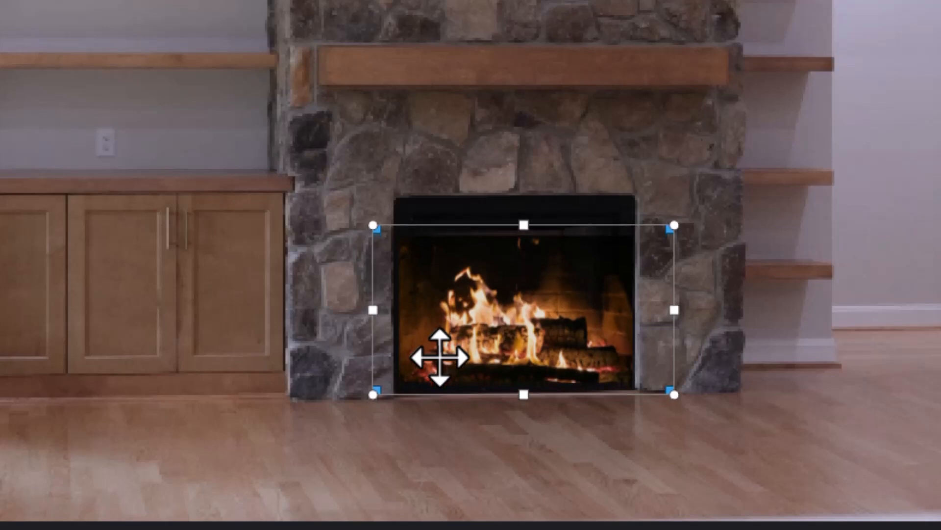
{"action": "key", "text": "Up"}
{"action": "key", "text": "Up"}
{"action": "key", "text": "Left"}
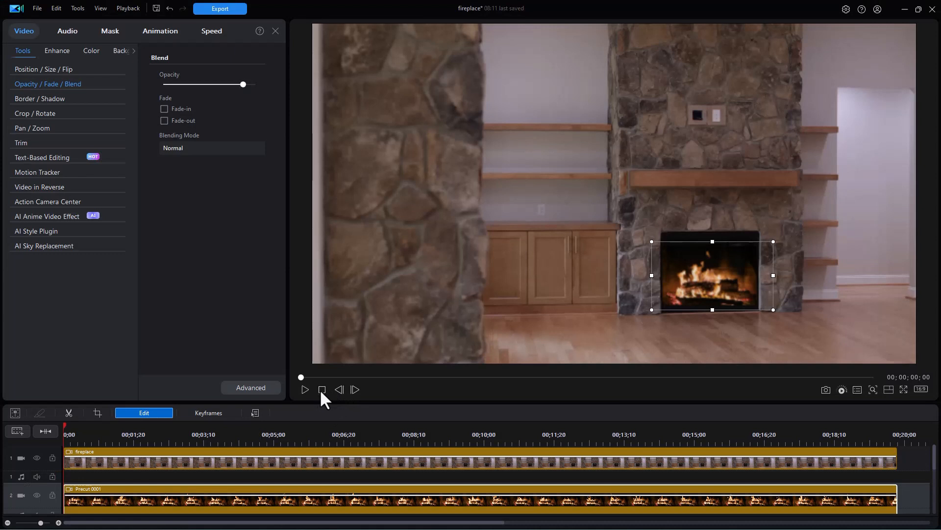
Step: Play back the project to check that the keyframed fire stays inside the fireplace, and stop playback
{"action": "left_click", "coordinate": [305, 389]}
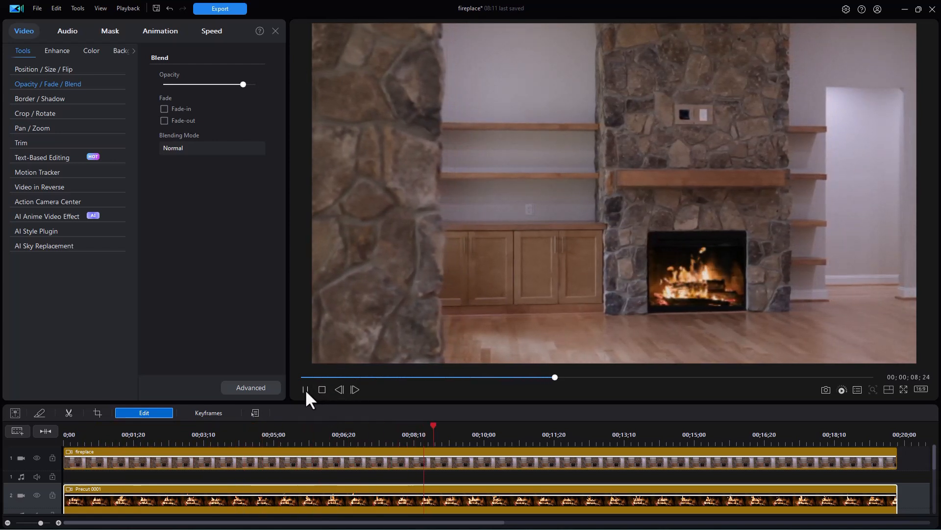
{"action": "left_click", "coordinate": [305, 389]}
{"action": "left_click", "coordinate": [322, 389]}
Step: Delete the Precut 0001 fire clip from the second track of the timeline
{"action": "scroll", "coordinate": [390, 500], "scroll_direction": "down", "scroll_amount": 1}
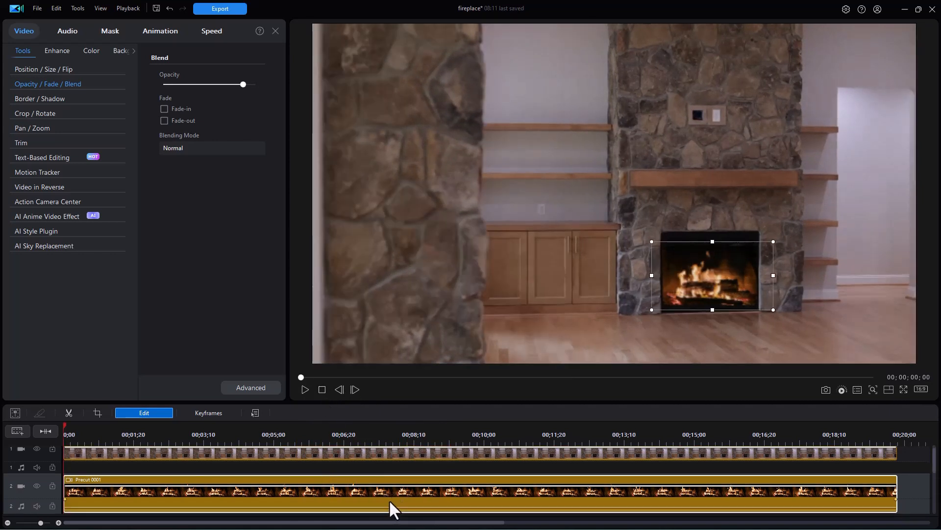
{"action": "key", "text": "Delete"}
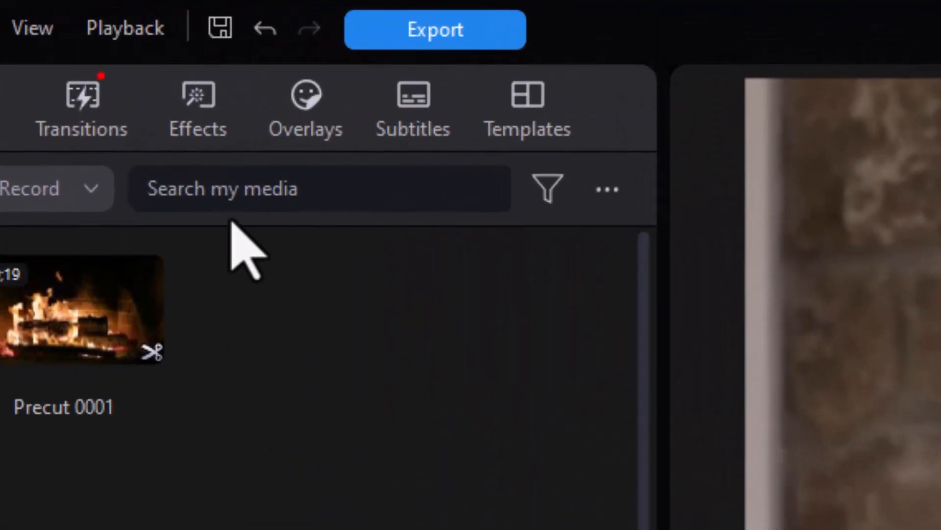
Step: Search the overlays library for "fire and sparks"
{"action": "left_click", "coordinate": [304, 98]}
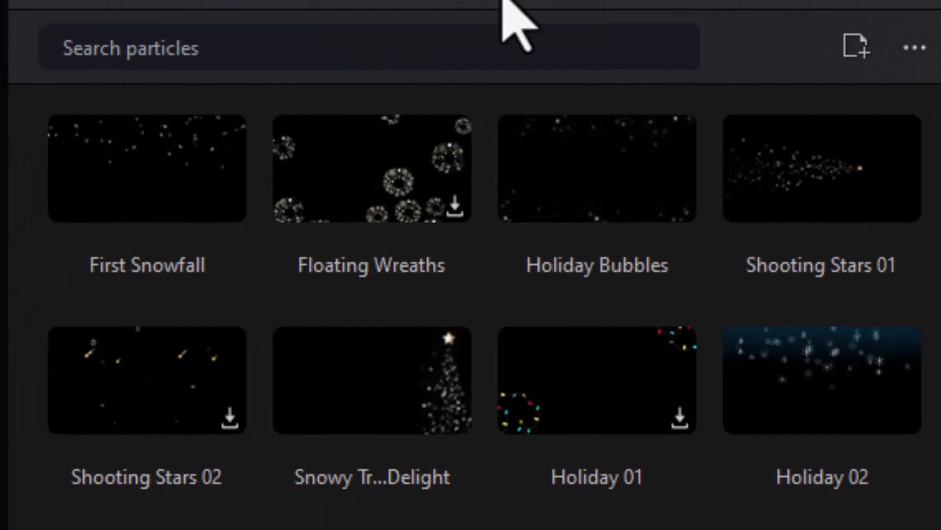
{"action": "left_click", "coordinate": [433, 46]}
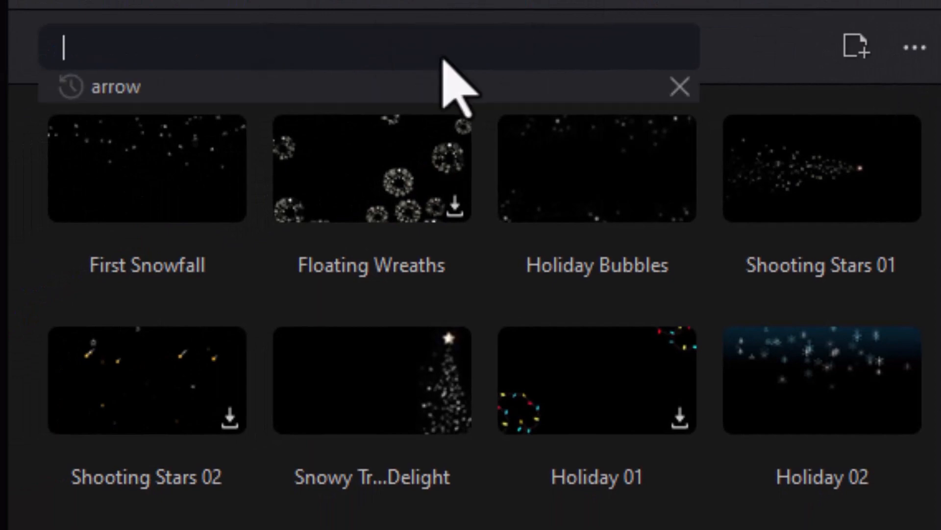
{"action": "type", "text": "fire"}
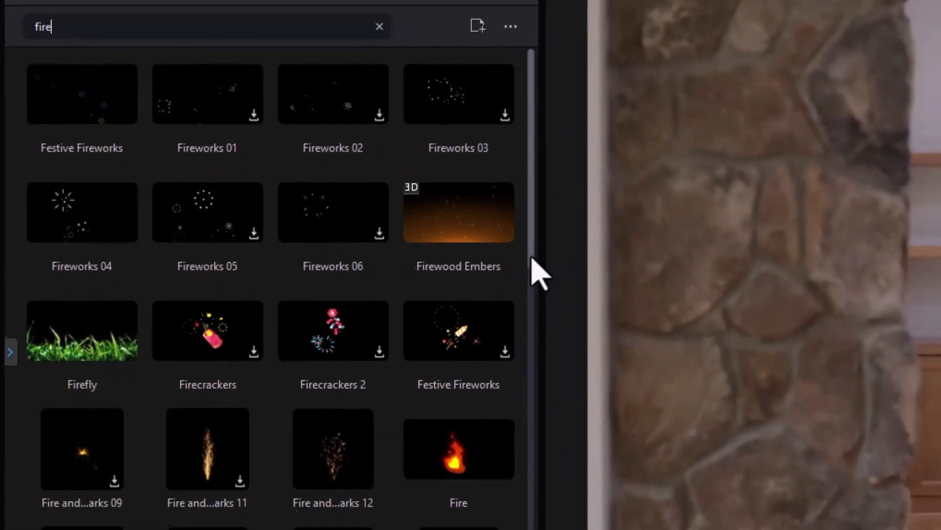
{"action": "scroll", "coordinate": [531, 265], "scroll_direction": "down", "scroll_amount": 2}
{"action": "scroll", "coordinate": [527, 337], "scroll_direction": "down", "scroll_amount": 2}
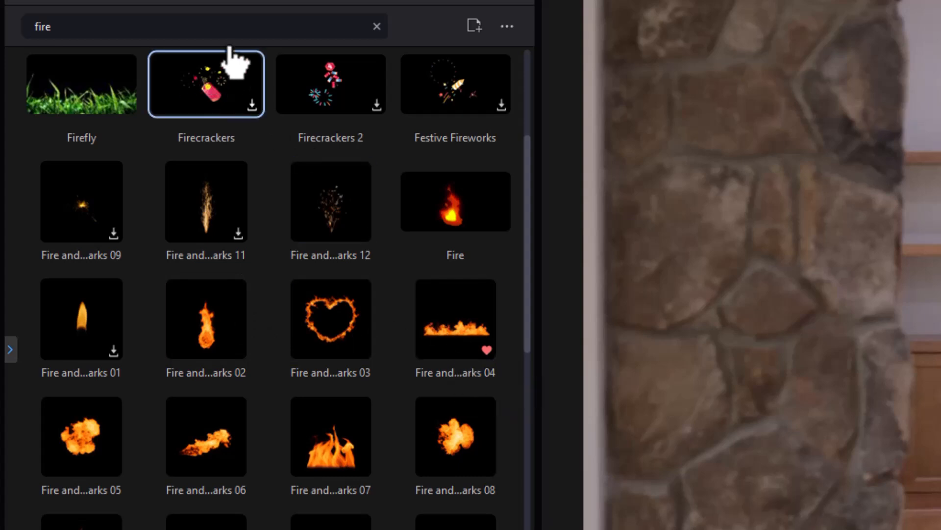
{"action": "left_click", "coordinate": [116, 25]}
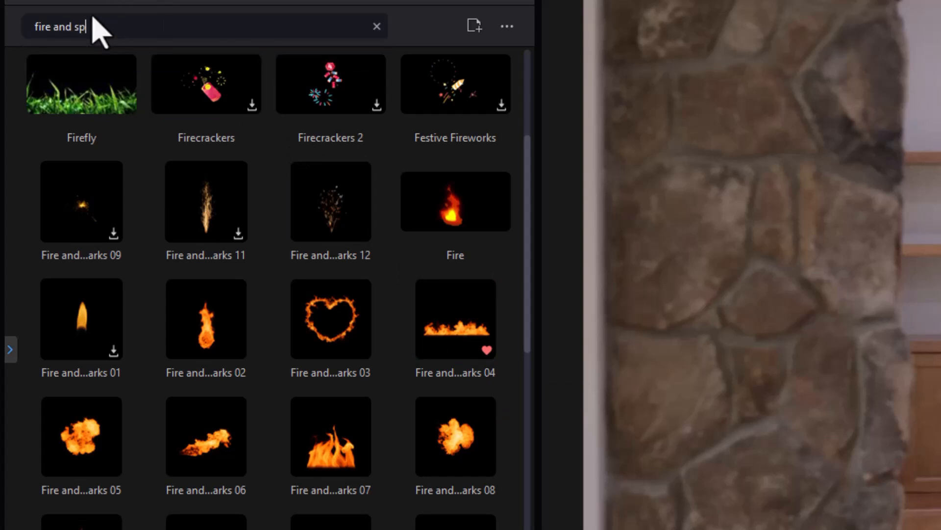
{"action": "type", "text": "and spa"}
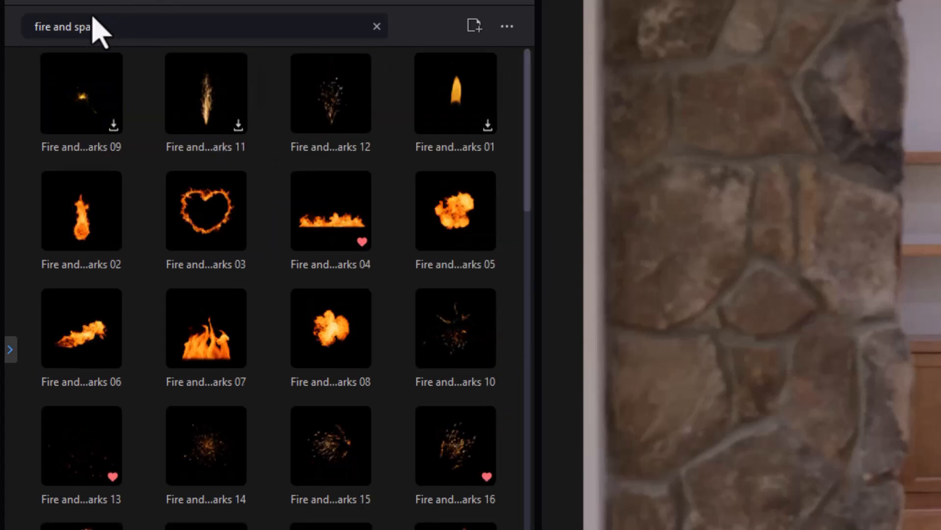
{"action": "type", "text": "rks"}
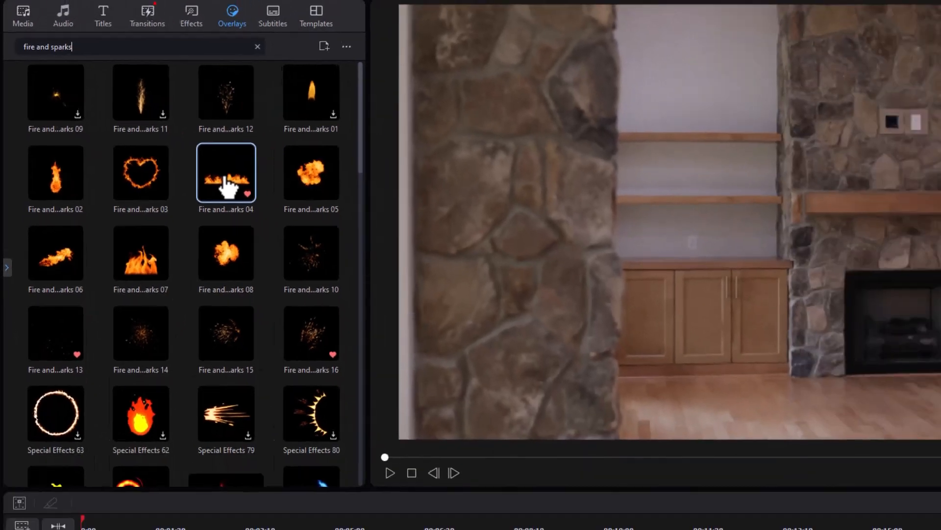
Step: Add the Fire and Sparks 04 overlay to the second video track for the video's full length and fit it inside the fireplace opening
{"action": "left_click_drag", "start_coordinate": [328, 226], "coordinate": [127, 529]}
{"action": "left_click_drag", "start_coordinate": [66, 468], "coordinate": [892, 475]}
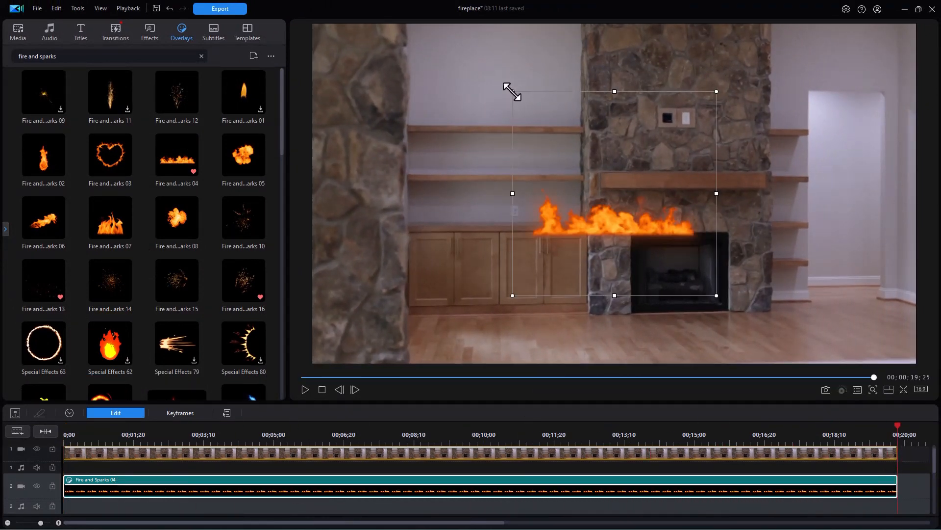
{"action": "left_click_drag", "start_coordinate": [512, 92], "coordinate": [668, 209]}
{"action": "left_click_drag", "start_coordinate": [672, 242], "coordinate": [674, 270]}
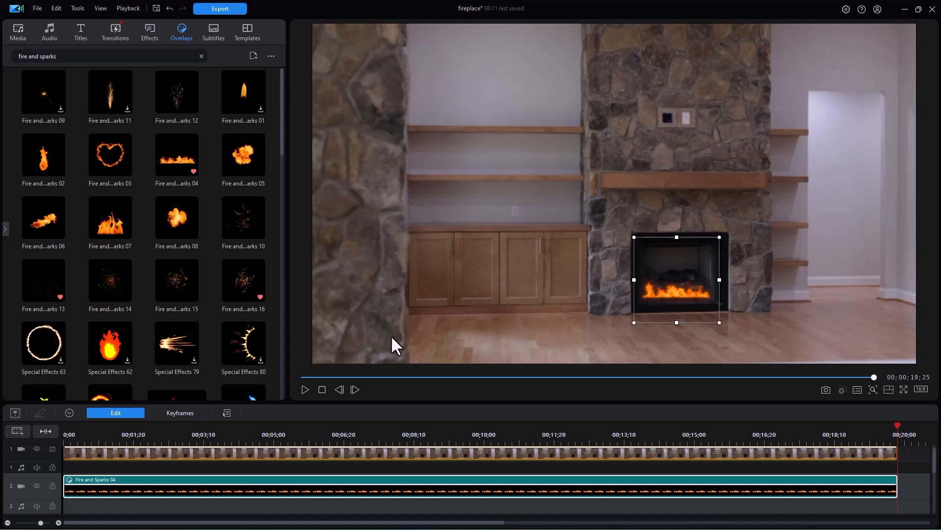
Step: In the advanced overlay editor, add a Position keyframe at 00;00;00;00 with the fire in the fireplace opening, at about X 0.653, Y 0.754
{"action": "left_click", "coordinate": [123, 412]}
{"action": "left_click", "coordinate": [254, 384]}
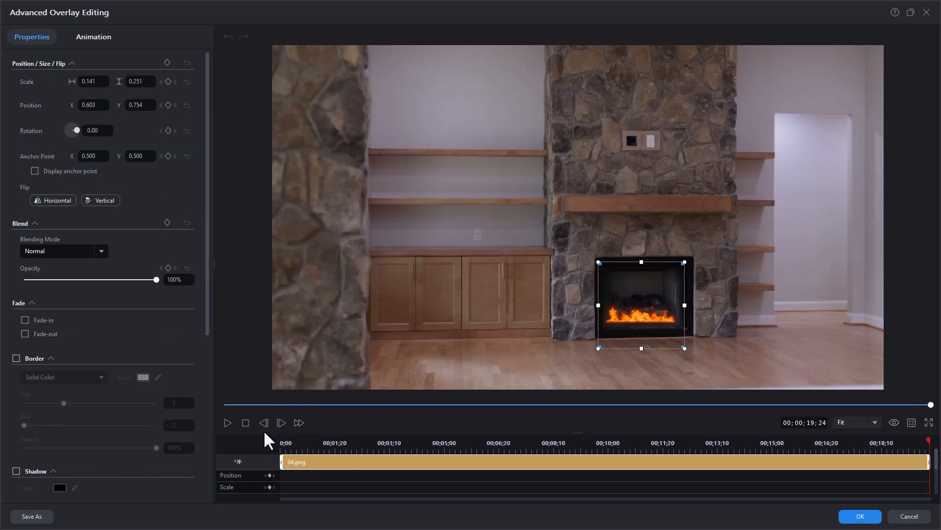
{"action": "left_click", "coordinate": [244, 422]}
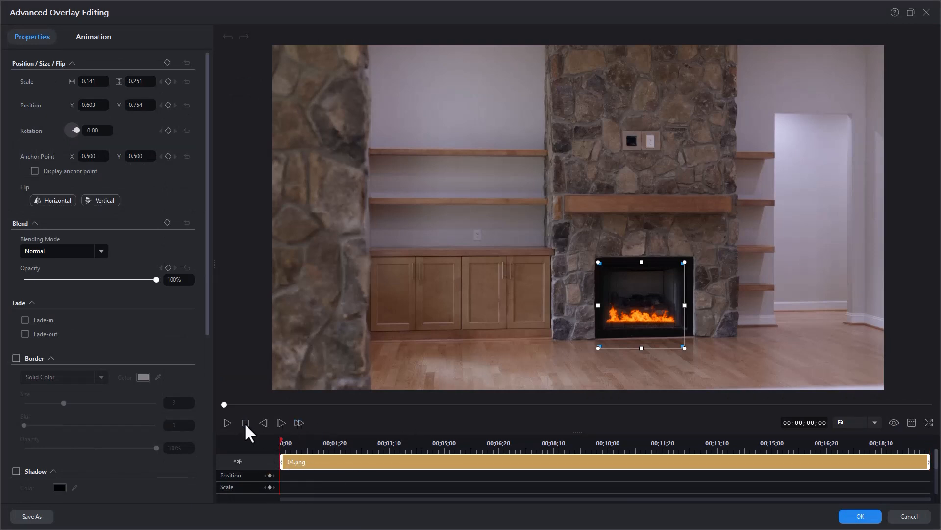
{"action": "left_click", "coordinate": [270, 475]}
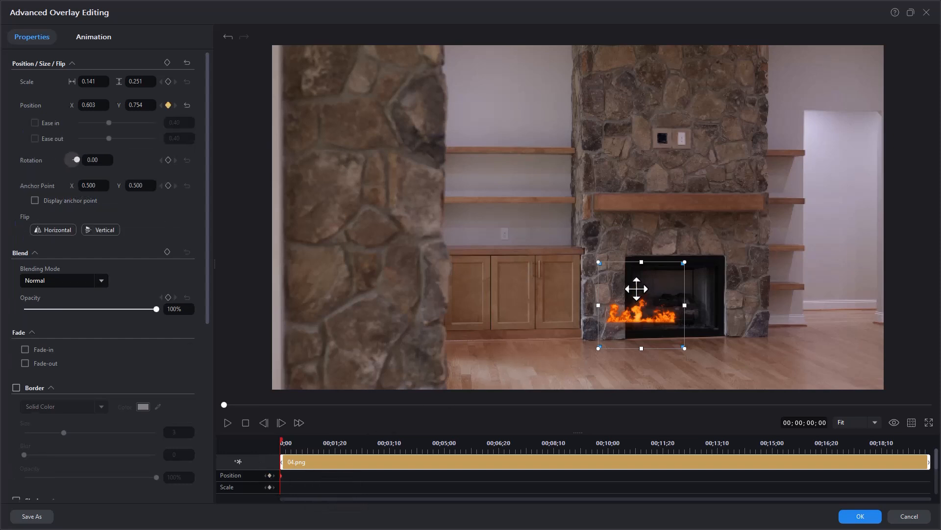
{"action": "left_click_drag", "start_coordinate": [638, 289], "coordinate": [666, 288]}
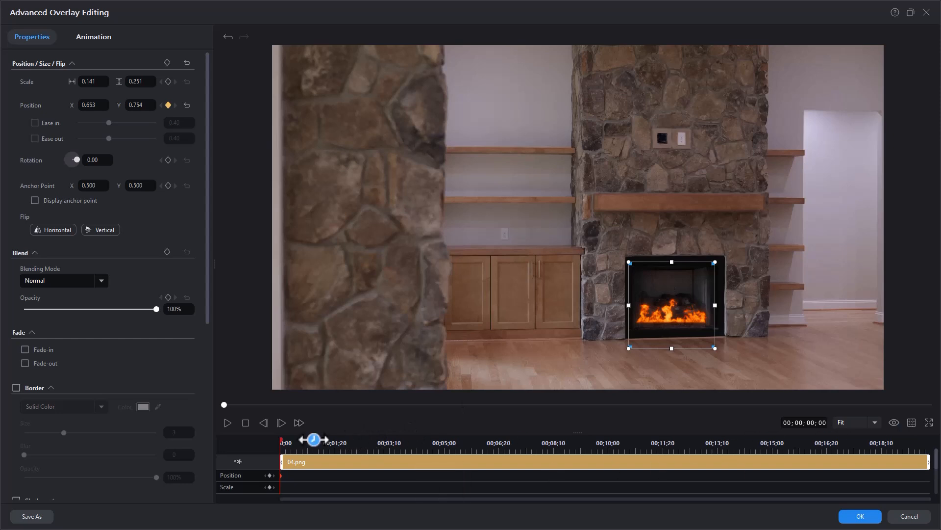
Step: At the end of the overlay, move the fire back over the fireplace opening to about X 0.600, Y 0.754, and apply the changes
{"action": "left_click_drag", "start_coordinate": [280, 441], "coordinate": [924, 432]}
{"action": "left_click_drag", "start_coordinate": [670, 307], "coordinate": [637, 307]}
{"action": "left_click", "coordinate": [862, 517]}
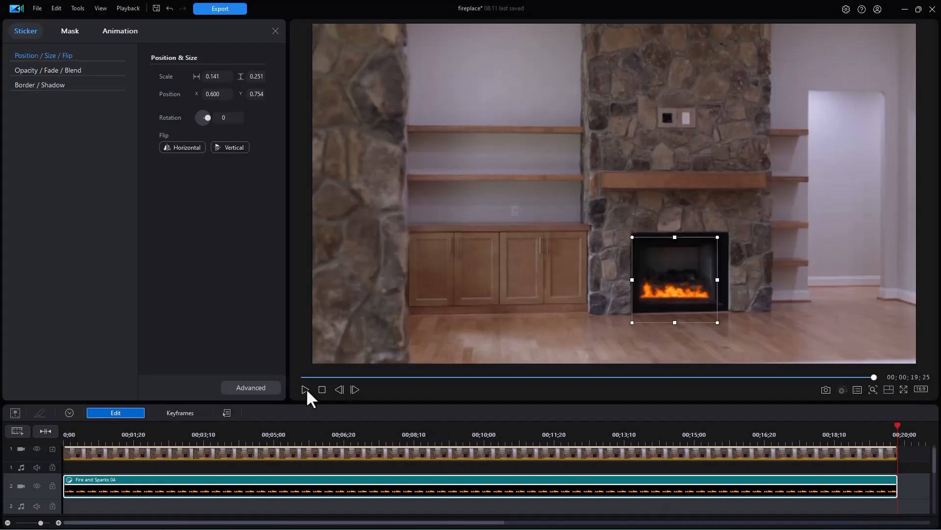
Step: Play back the project from the start to check that the fire overlay follows the fireplace, and pause playback
{"action": "left_click", "coordinate": [305, 388]}
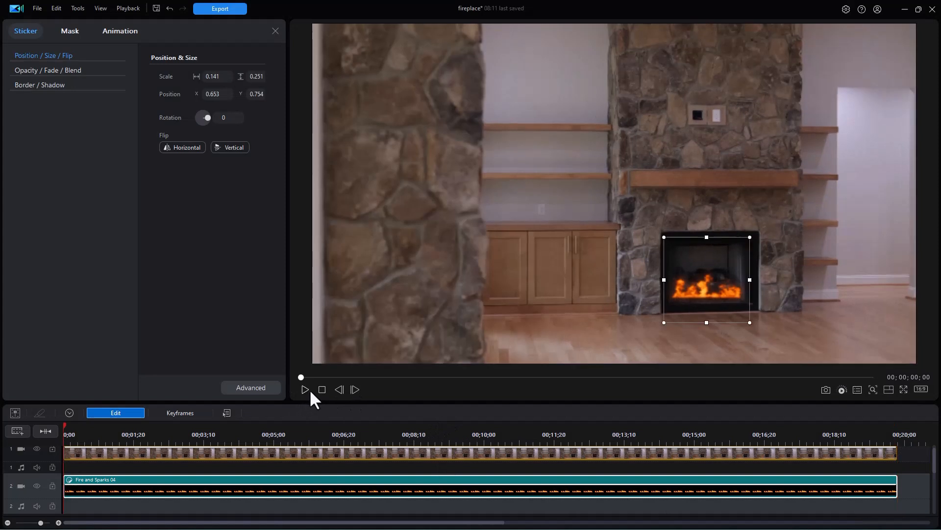
{"action": "left_click", "coordinate": [304, 388]}
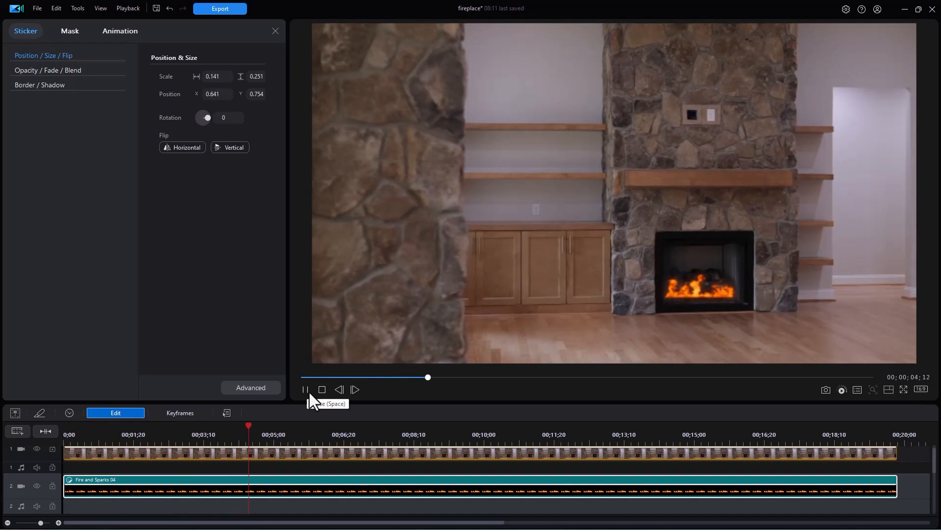
{"action": "left_click", "coordinate": [305, 391]}
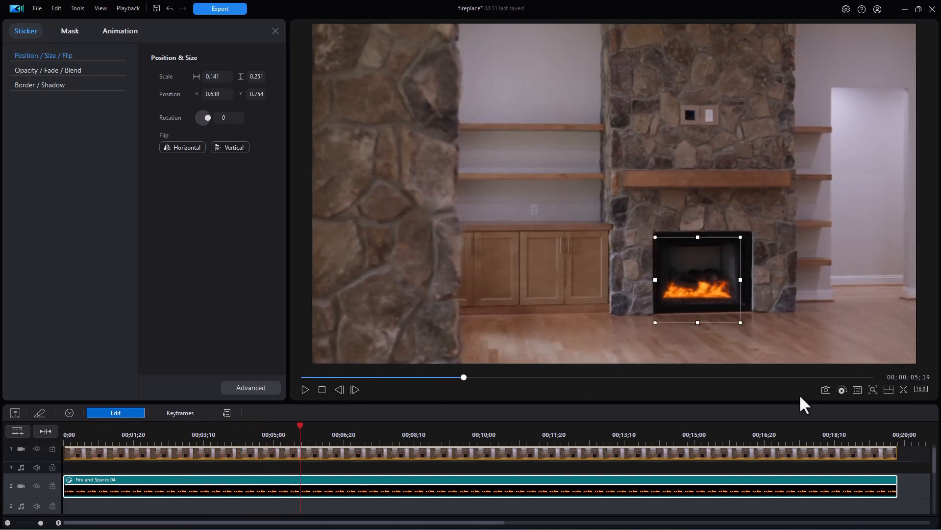
Step: Move the Fire and Sparks 04 overlay down to the sixth video track and play back the project to check it
{"action": "left_click_drag", "start_coordinate": [568, 404], "coordinate": [563, 336]}
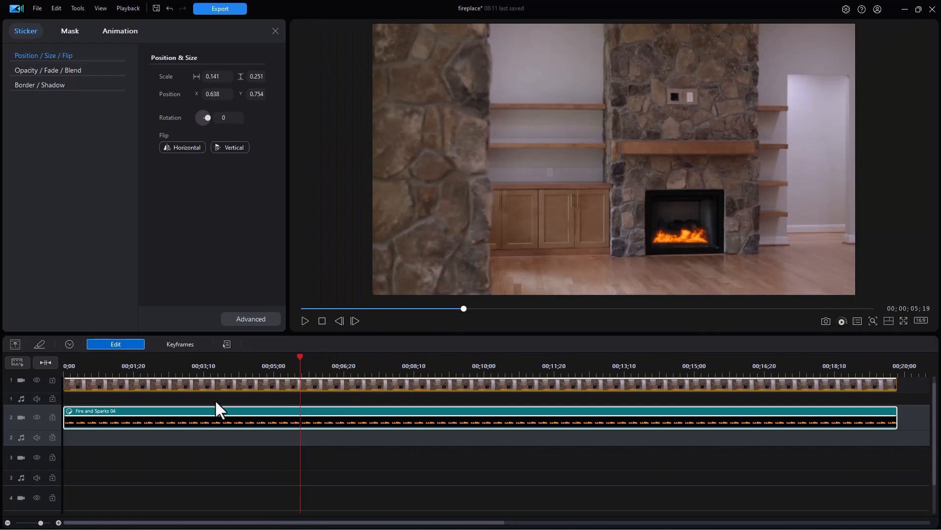
{"action": "left_click_drag", "start_coordinate": [227, 415], "coordinate": [216, 439]}
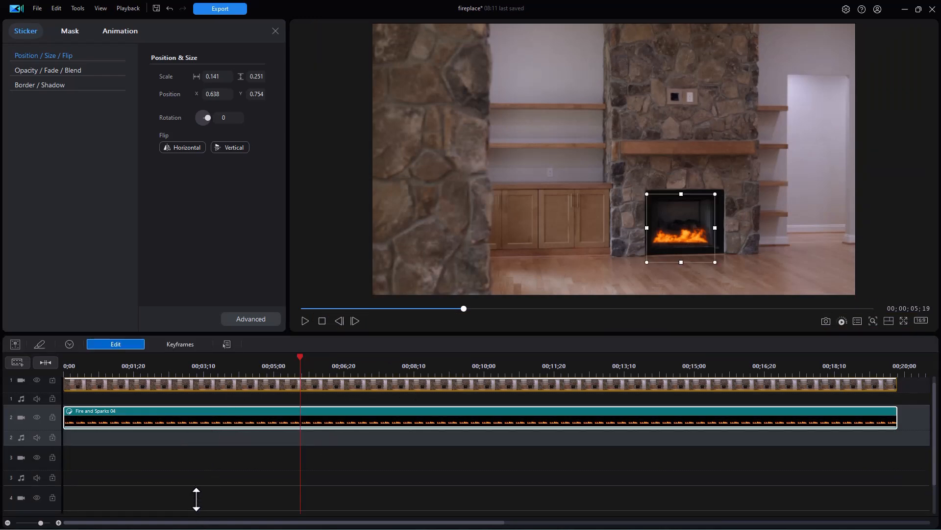
{"action": "left_click_drag", "start_coordinate": [192, 415], "coordinate": [147, 502]}
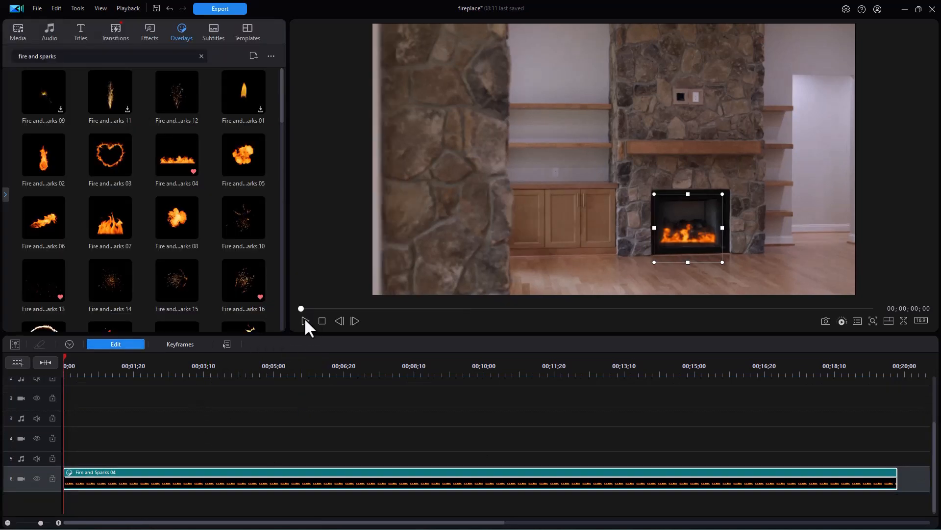
{"action": "left_click", "coordinate": [305, 318]}
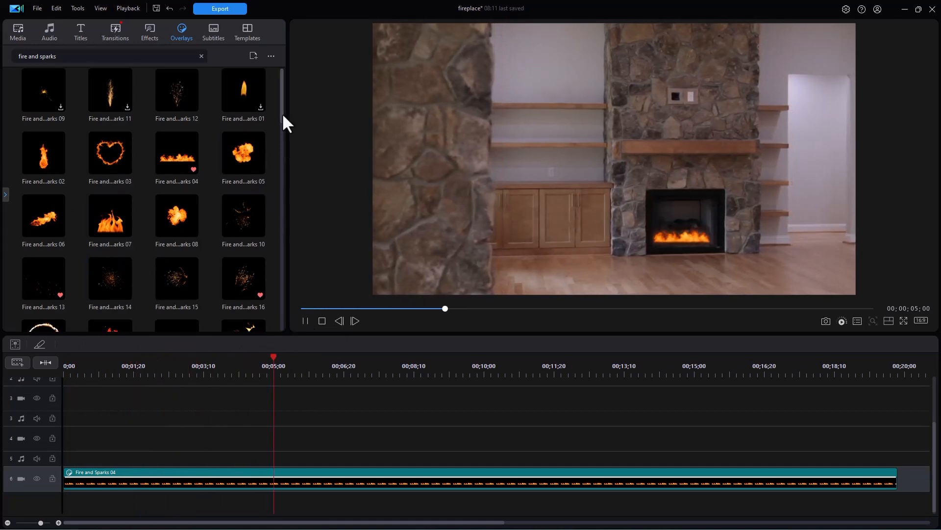
{"action": "key", "text": "space"}
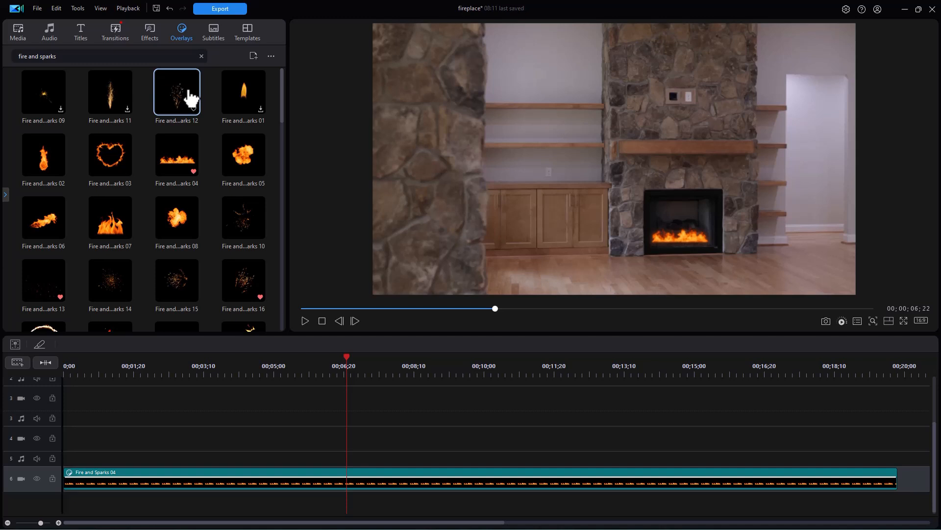
Step: Preview the Fire and Sparks 12, 10, 15 and 13 overlays to compare their spark effects
{"action": "left_click", "coordinate": [190, 96]}
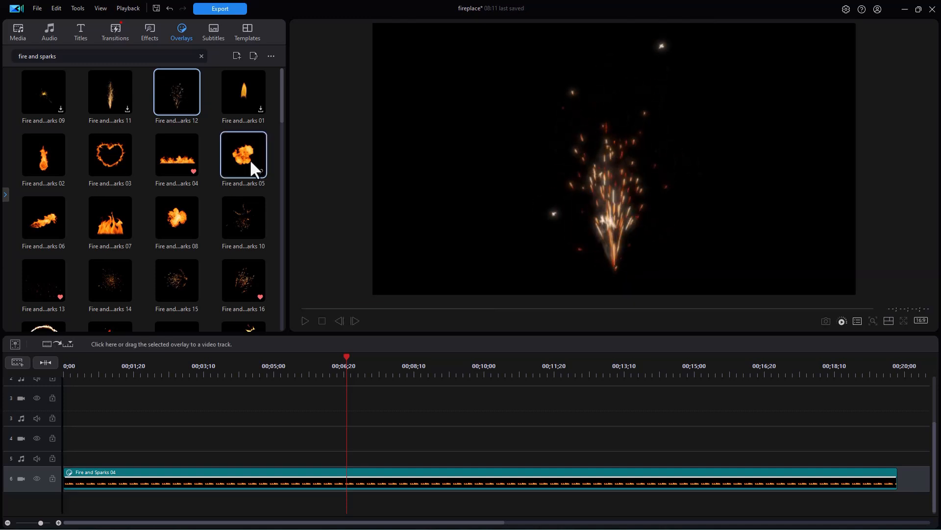
{"action": "left_click", "coordinate": [244, 216]}
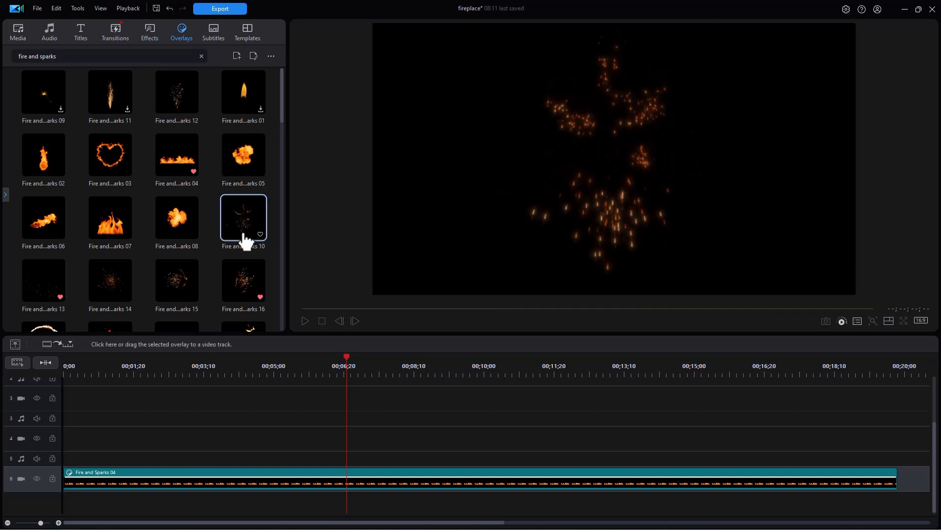
{"action": "left_click", "coordinate": [188, 283]}
{"action": "left_click", "coordinate": [46, 295]}
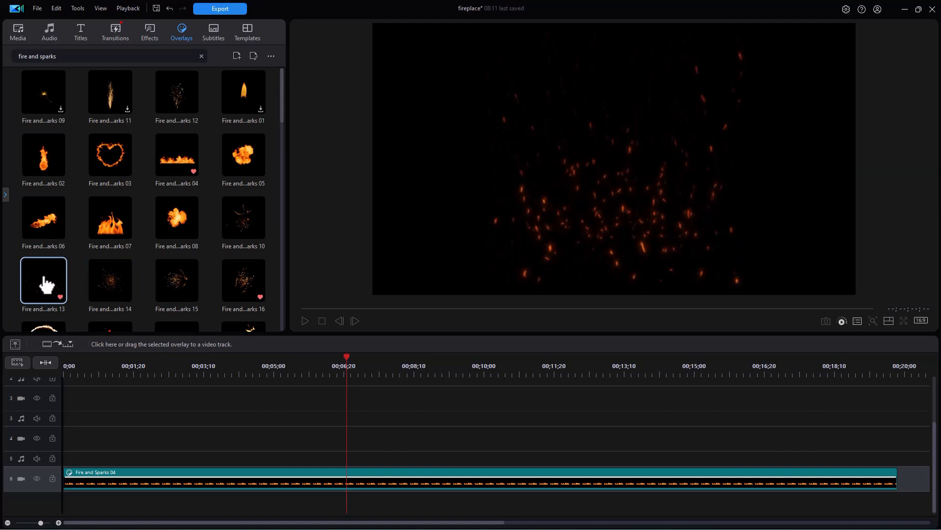
Step: Add the Fire and Sparks 13 overlay to the second video track and extend it to the full length of the fireplace video
{"action": "left_click_drag", "start_coordinate": [935, 436], "coordinate": [921, 390]}
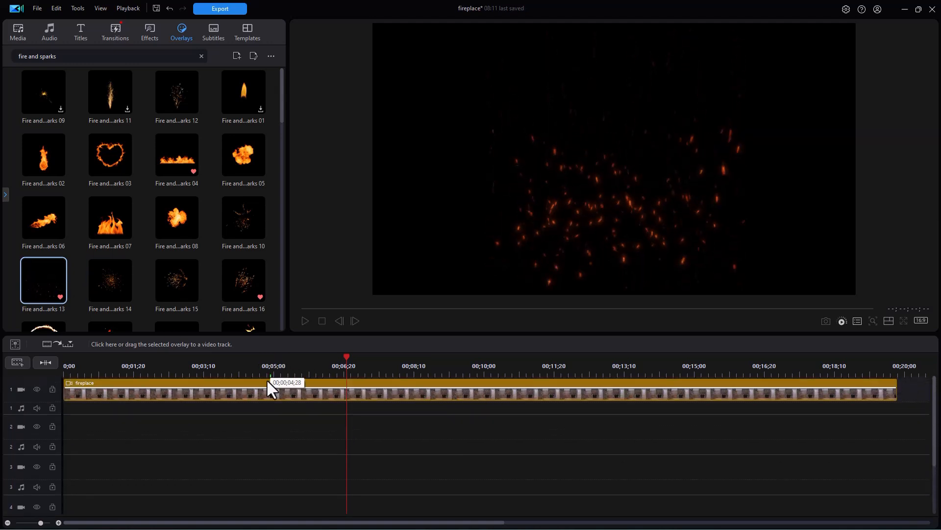
{"action": "left_click_drag", "start_coordinate": [43, 294], "coordinate": [74, 450]}
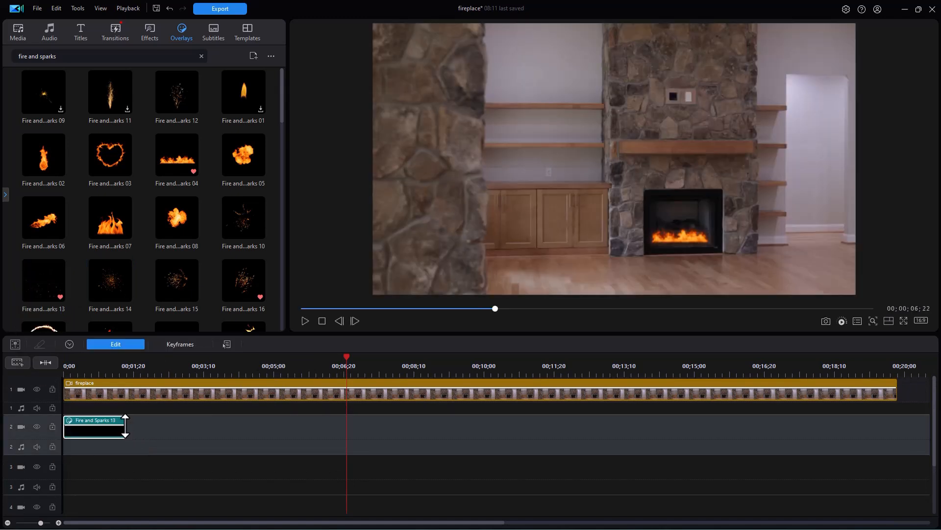
{"action": "left_click_drag", "start_coordinate": [120, 429], "coordinate": [895, 422]}
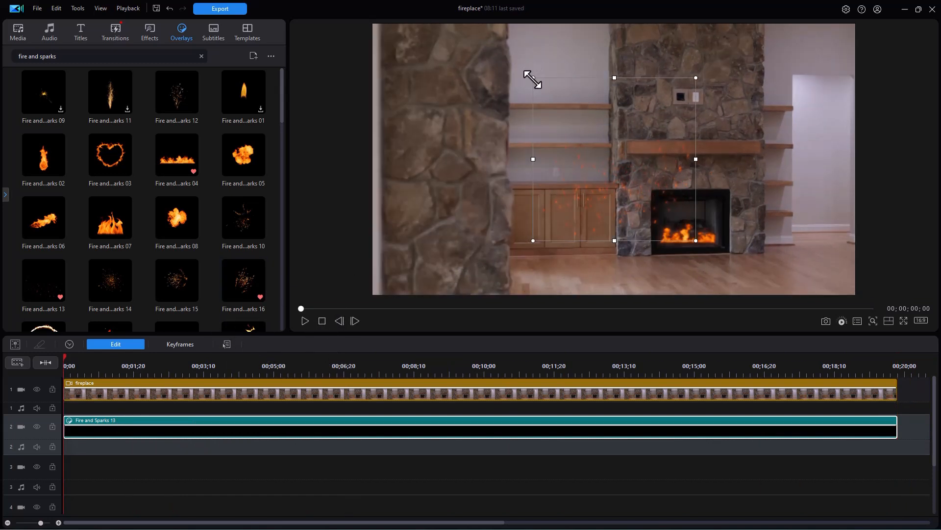
Step: Move the Fire and Sparks 13 overlay over the fireplace and shrink it to about the width of the opening
{"action": "left_click_drag", "start_coordinate": [533, 77], "coordinate": [686, 197]}
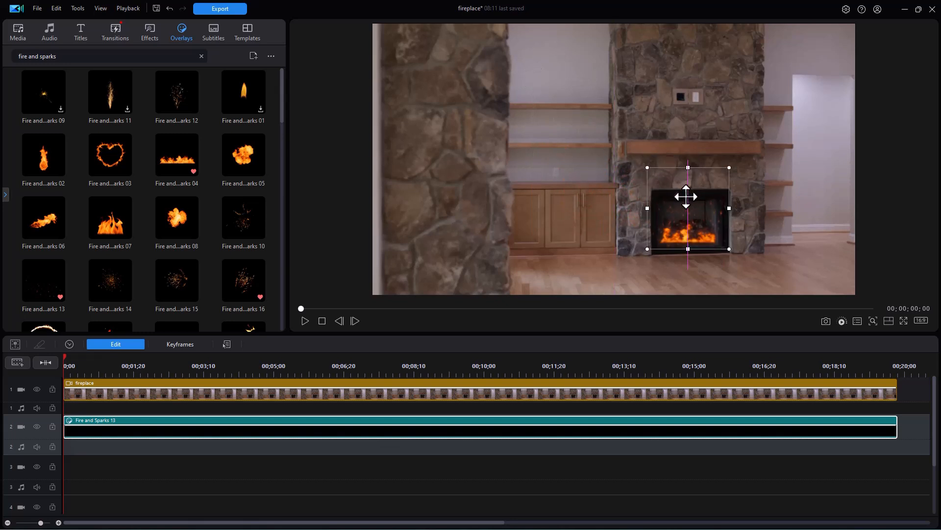
{"action": "left_click_drag", "start_coordinate": [648, 170], "coordinate": [655, 176]}
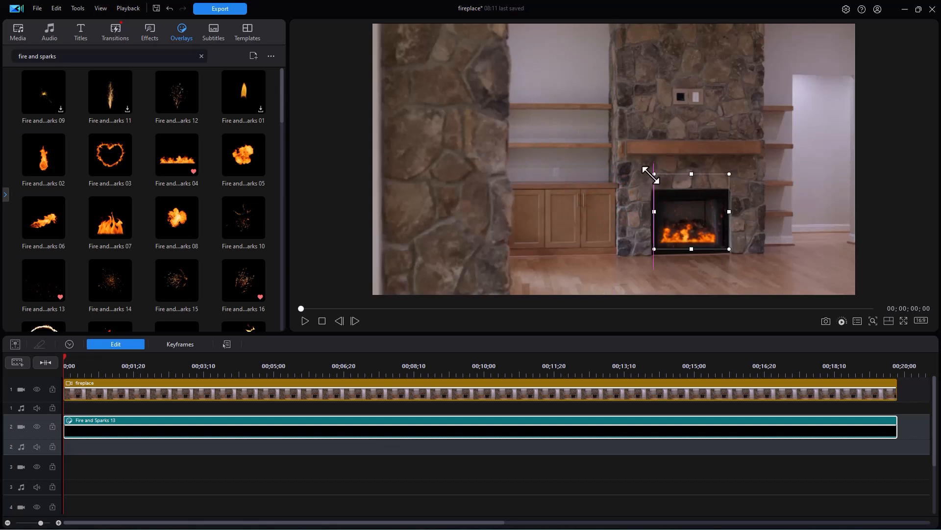
{"action": "left_click_drag", "start_coordinate": [729, 174], "coordinate": [695, 208]}
{"action": "left_click", "coordinate": [689, 204]}
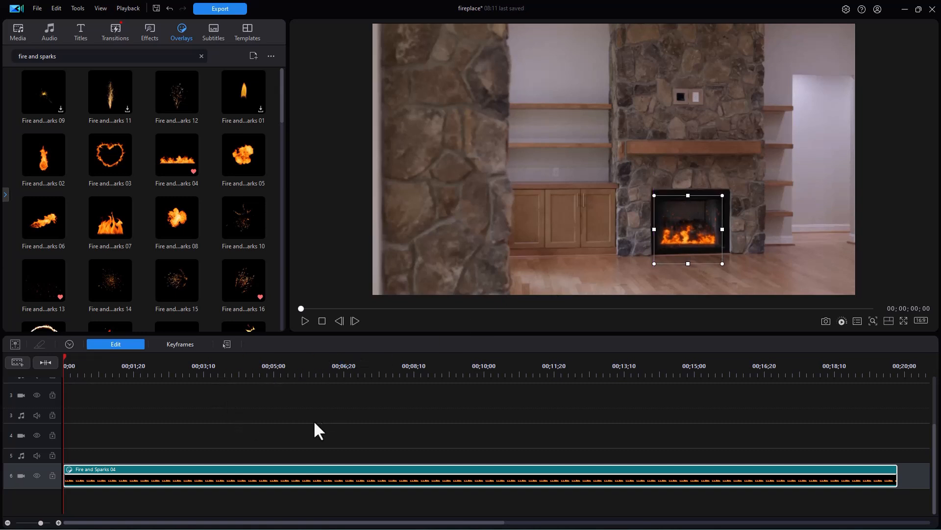
Step: Hide the Fire and Sparks 04 track, center the Fire and Sparks 13 overlay over the fireplace opening, and show the hidden track again
{"action": "left_click", "coordinate": [37, 475]}
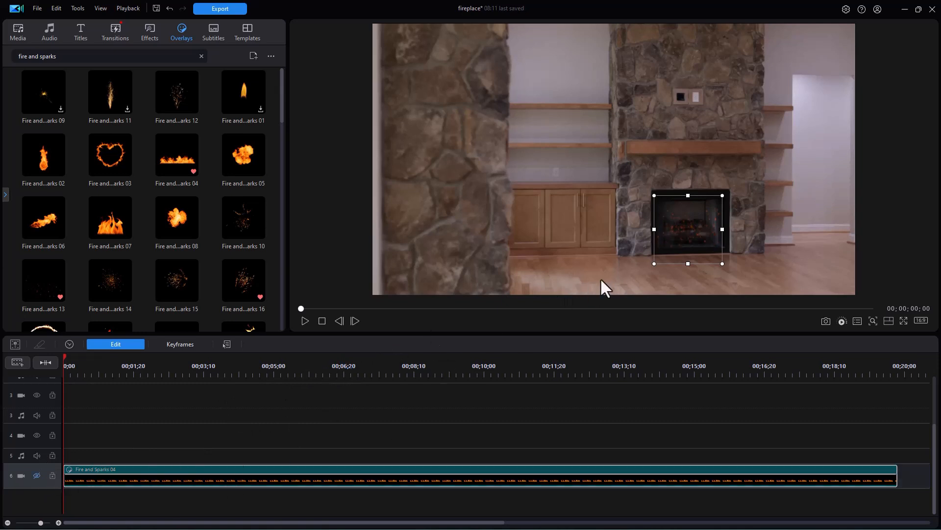
{"action": "left_click", "coordinate": [686, 210]}
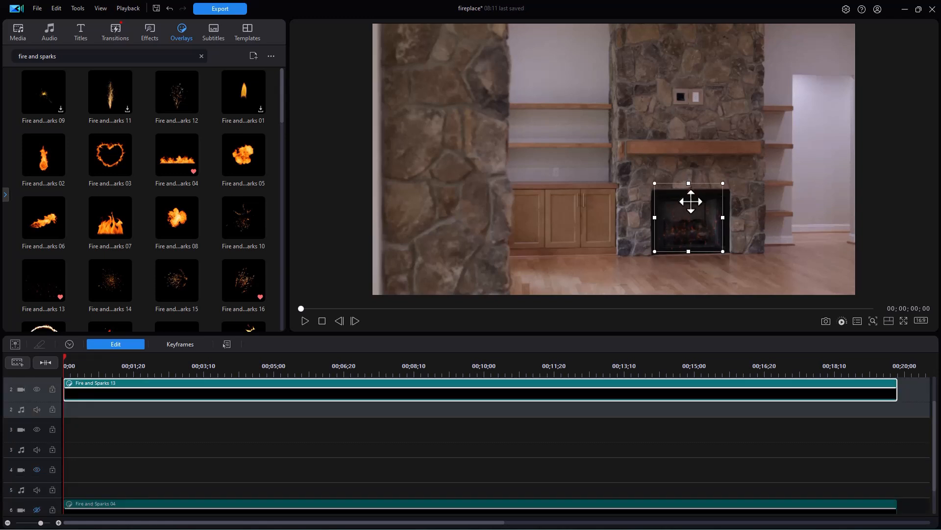
{"action": "left_click_drag", "start_coordinate": [691, 201], "coordinate": [693, 202]}
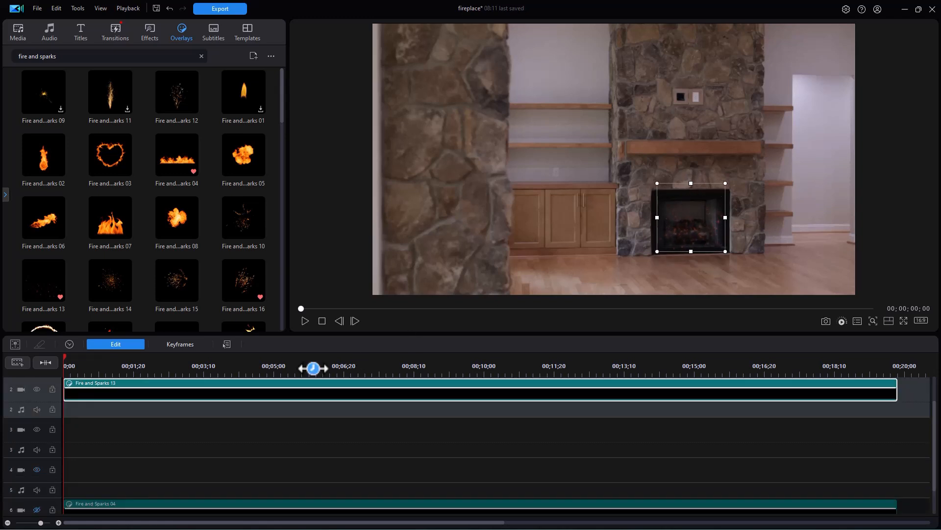
{"action": "left_click", "coordinate": [37, 510]}
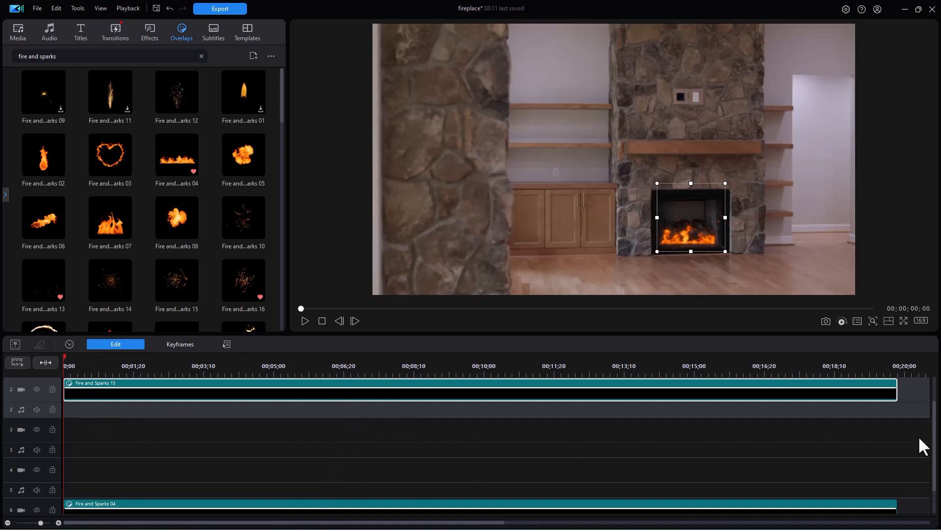
Step: Add the Fire and Sparks 07 overlay to the third video track and extend it to the full length of the fireplace video
{"action": "left_click_drag", "start_coordinate": [932, 447], "coordinate": [929, 477]}
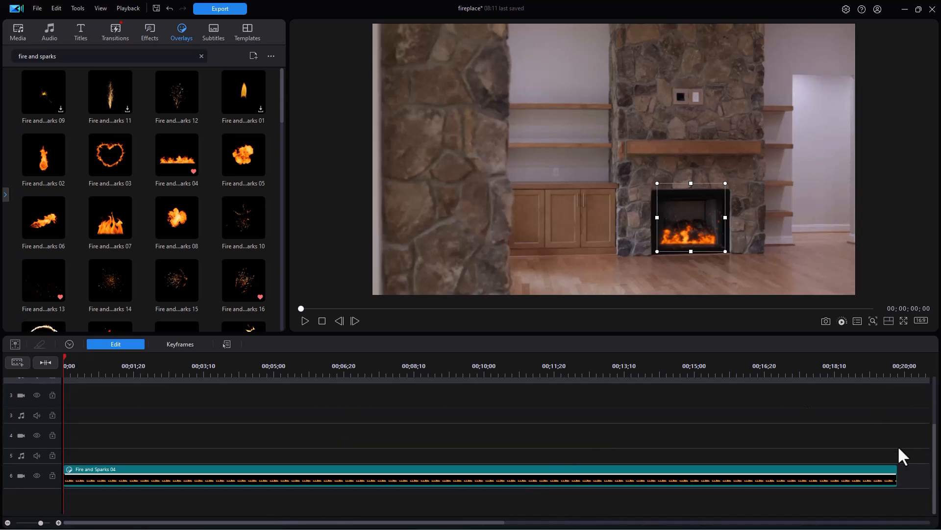
{"action": "left_click_drag", "start_coordinate": [931, 438], "coordinate": [916, 374]}
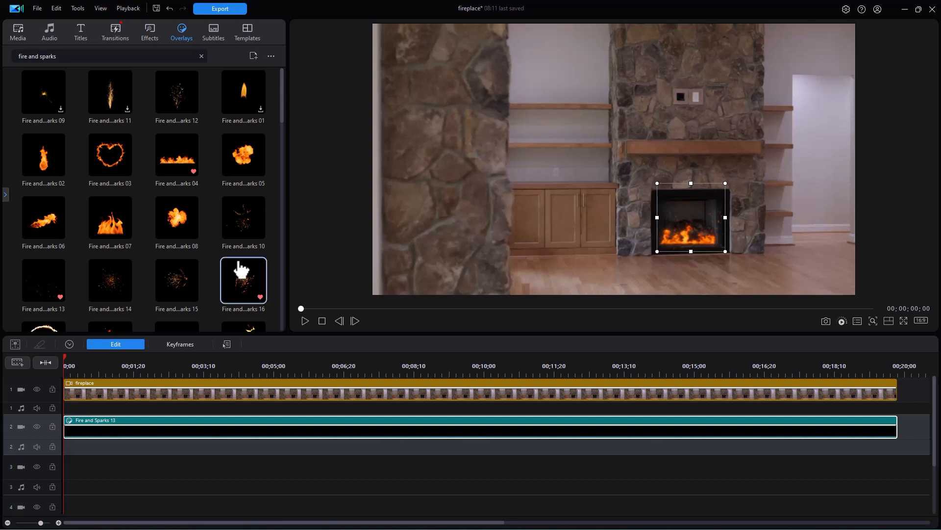
{"action": "mouse_move", "coordinate": [109, 221]}
{"action": "left_mouse_down"}
{"action": "mouse_move", "coordinate": [105, 404]}
{"action": "mouse_move", "coordinate": [68, 470]}
{"action": "left_mouse_up"}
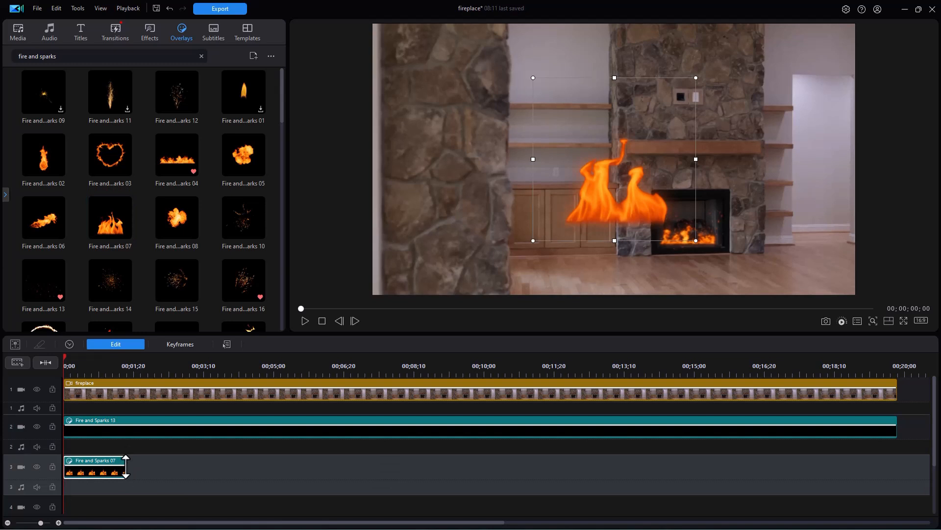
{"action": "left_click_drag", "start_coordinate": [118, 469], "coordinate": [889, 452]}
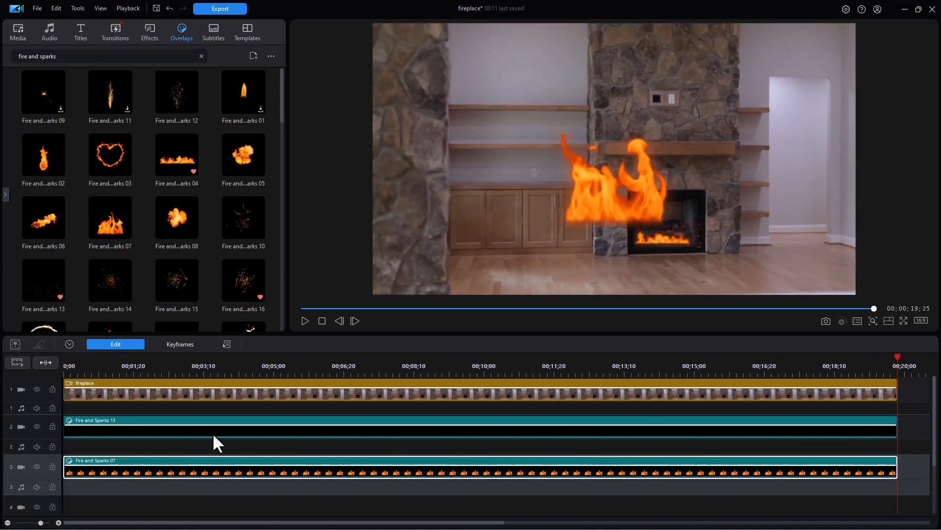
Step: Hide the Fire and Sparks 13 and 04 tracks, then shrink the Fire and Sparks 07 flame and place it in the right part of the fireplace
{"action": "left_click", "coordinate": [37, 425]}
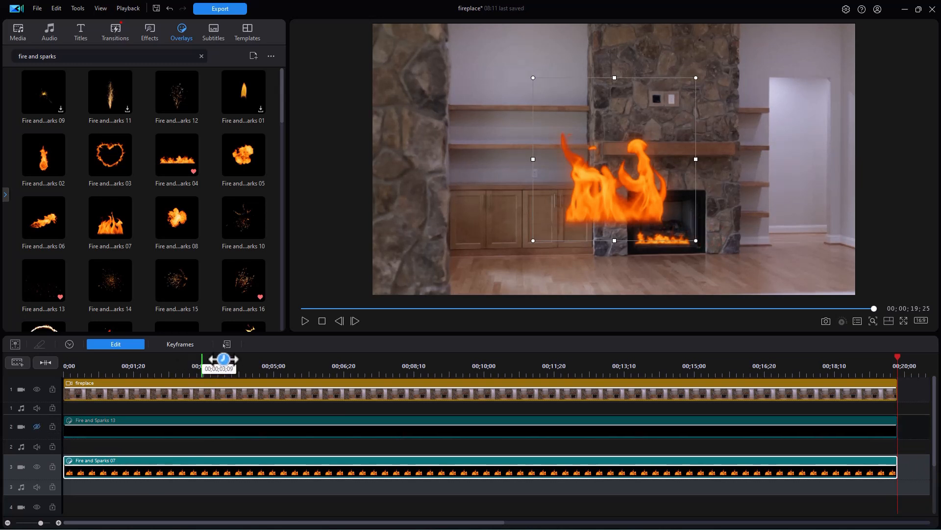
{"action": "left_click_drag", "start_coordinate": [936, 447], "coordinate": [933, 480]}
{"action": "left_click", "coordinate": [37, 505]}
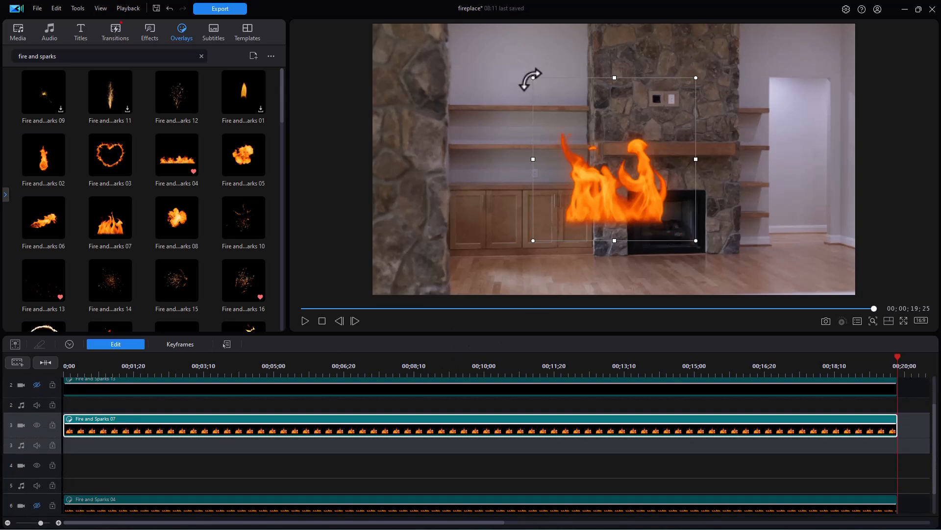
{"action": "left_click_drag", "start_coordinate": [533, 79], "coordinate": [687, 224]}
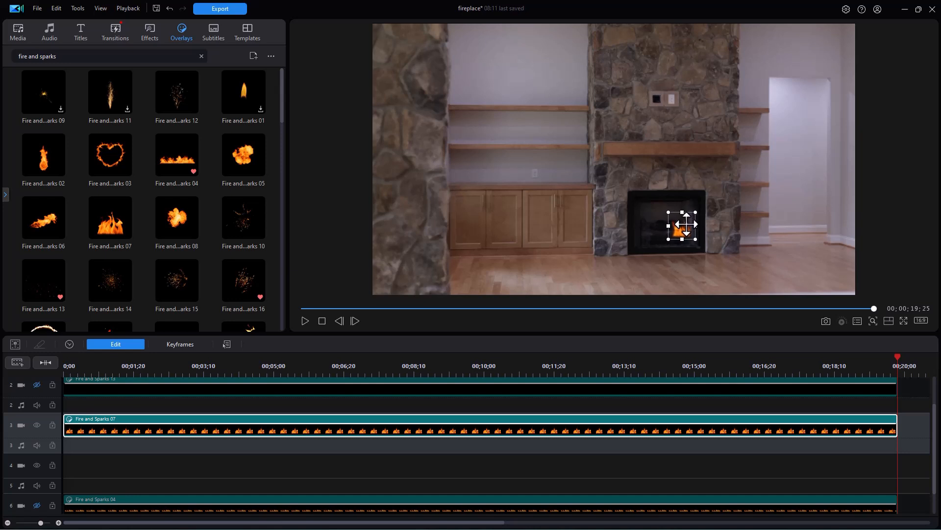
{"action": "left_click", "coordinate": [322, 321]}
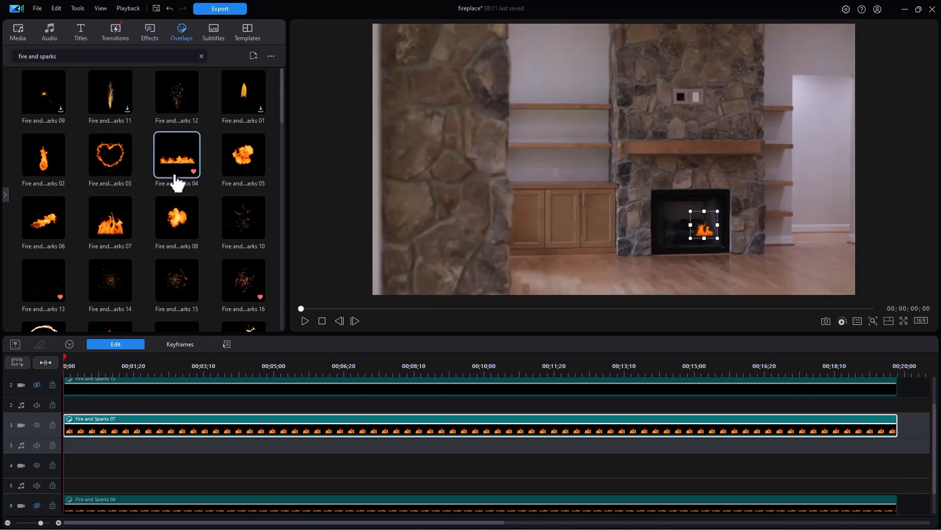
Step: Add a second Fire and Sparks 07 overlay to the fourth video track and extend it to the full video length
{"action": "left_click_drag", "start_coordinate": [110, 227], "coordinate": [68, 464]}
{"action": "left_click_drag", "start_coordinate": [126, 467], "coordinate": [891, 458]}
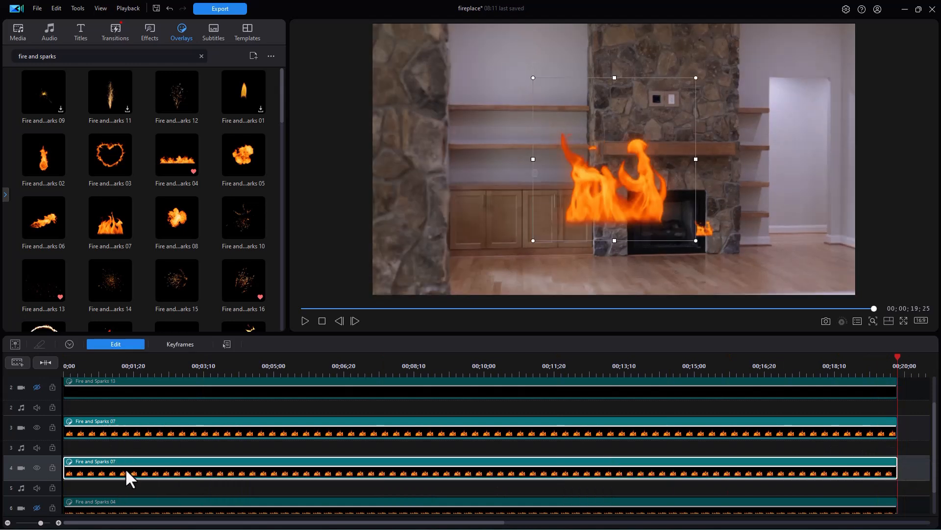
Step: Shrink the second Fire and Sparks 07 flame to a scale of about 0.14 by 0.25 and place it in the left part of the fireplace
{"action": "left_click_drag", "start_coordinate": [534, 79], "coordinate": [631, 254]}
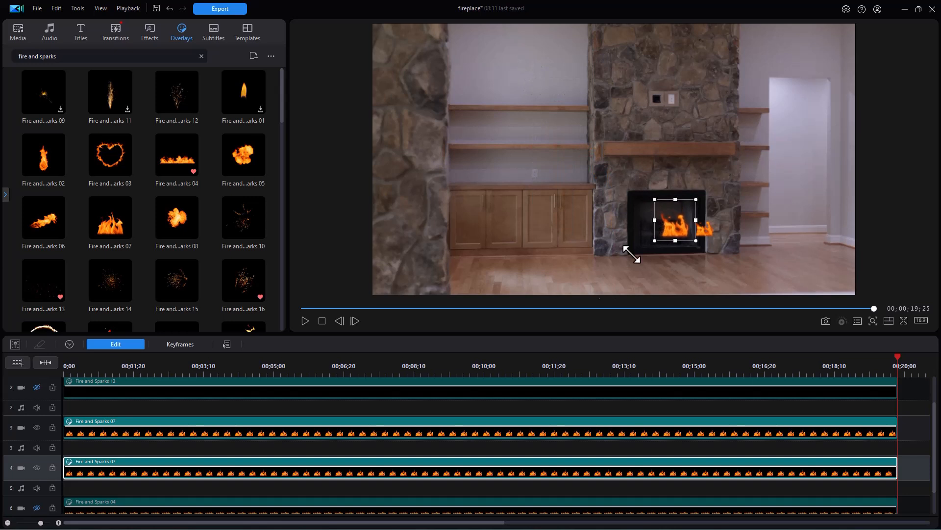
{"action": "left_click", "coordinate": [322, 321]}
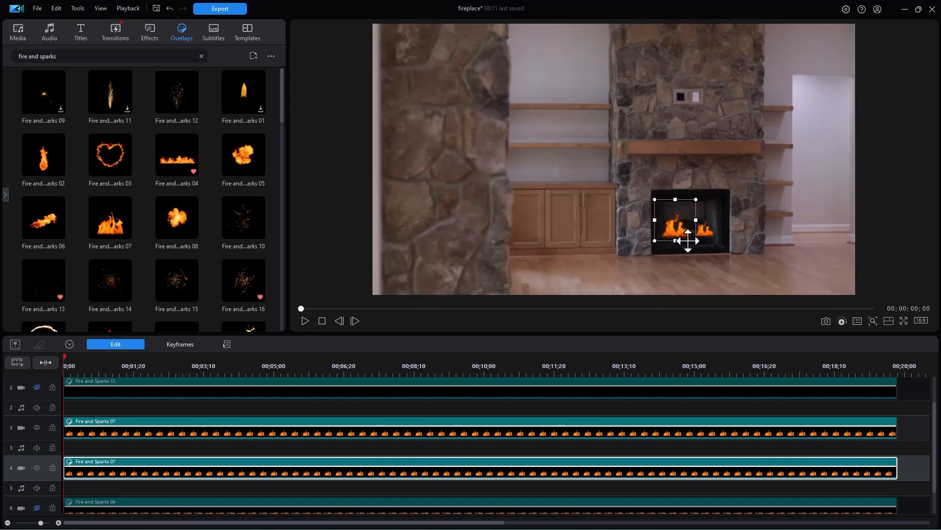
{"action": "left_click_drag", "start_coordinate": [696, 240], "coordinate": [678, 234]}
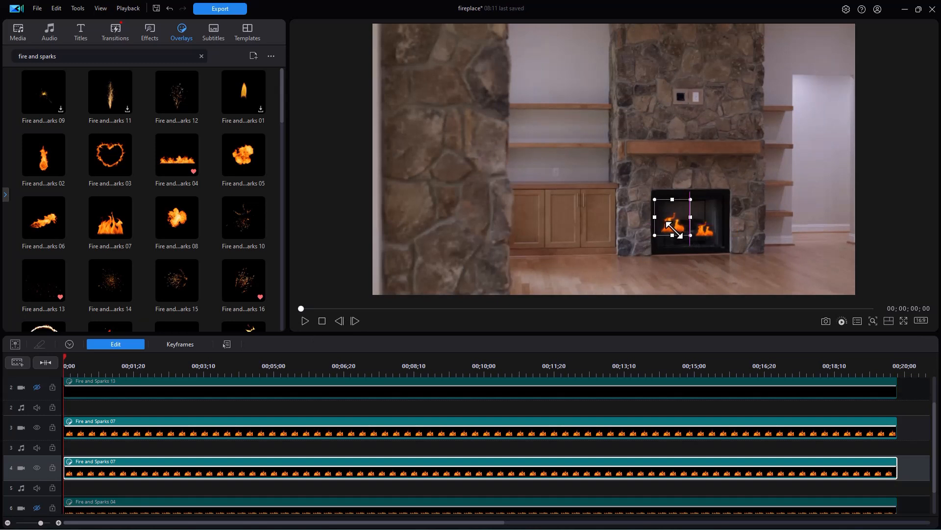
{"action": "left_click_drag", "start_coordinate": [664, 212], "coordinate": [667, 215]}
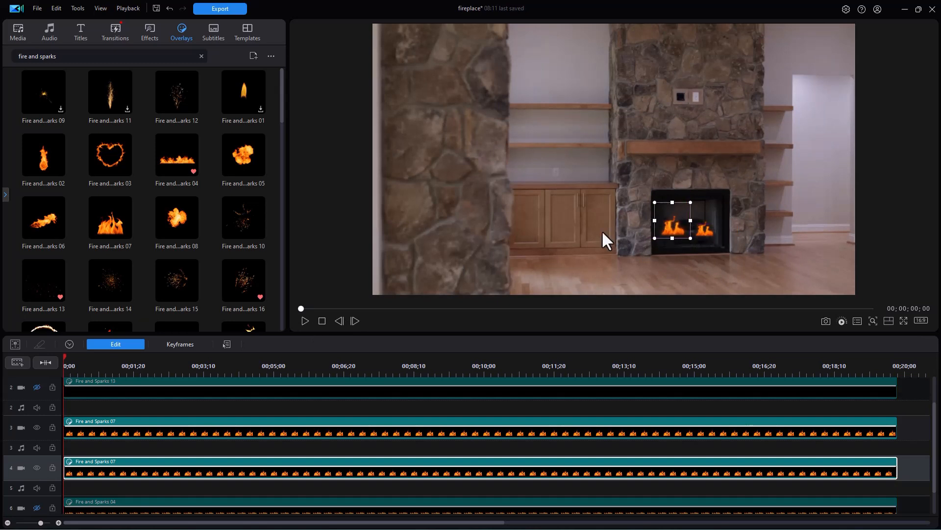
Step: Flip the left Fire and Sparks 07 flame horizontally and play back the combined fire and sparks
{"action": "left_click", "coordinate": [119, 343]}
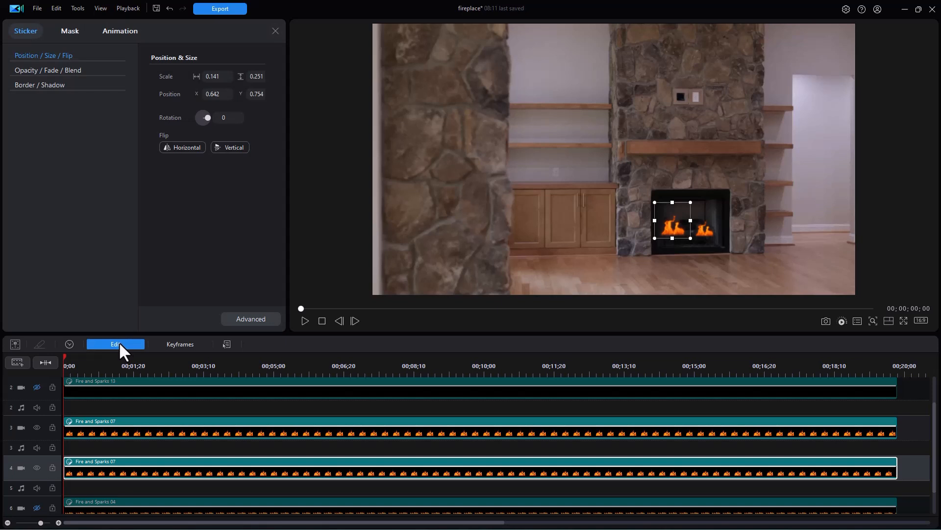
{"action": "left_click", "coordinate": [179, 146]}
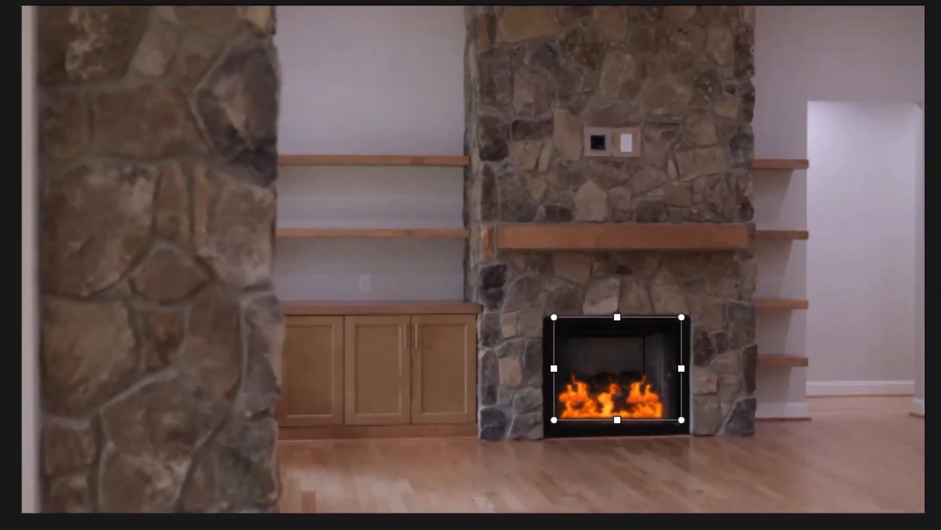
{"action": "key", "text": "space"}
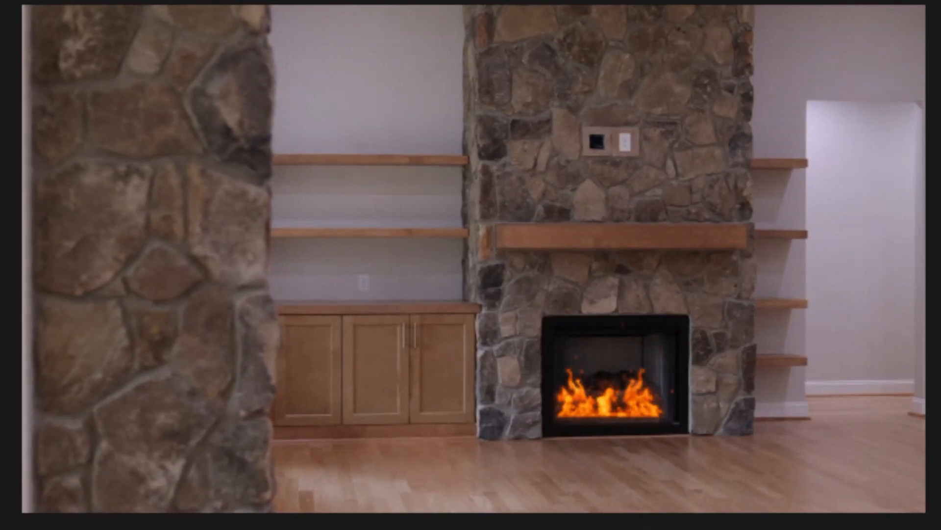